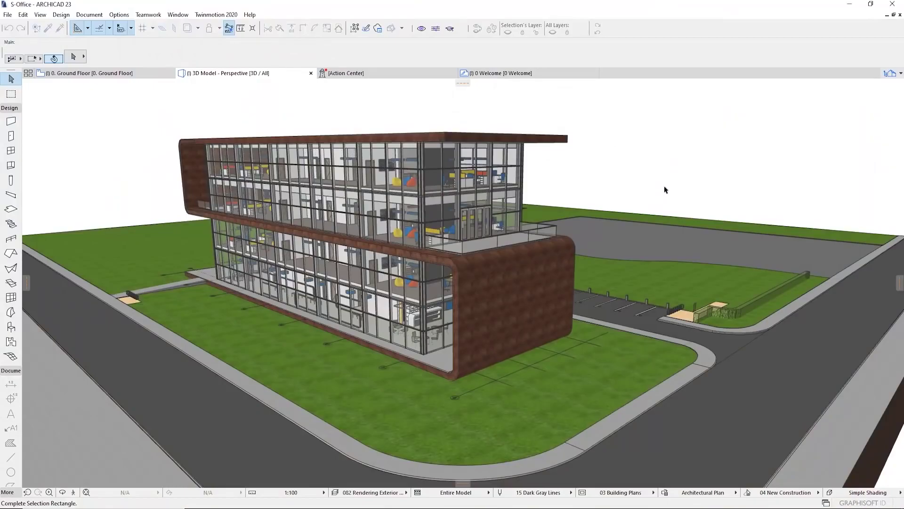
# Examine the glazed facade and the interior doors of the office building in the 3D perspective view.
pyautogui.moveTo(665, 190); pyautogui.dragTo(652, 157)
pyautogui.moveTo(654, 157)
pyautogui.keyDown('shift'); pyautogui.mouseDown(button='middle')
pyautogui.moveTo(716, 159)
pyautogui.moveTo(636, 153)
pyautogui.mouseUp(button='middle'); pyautogui.keyUp('shift')
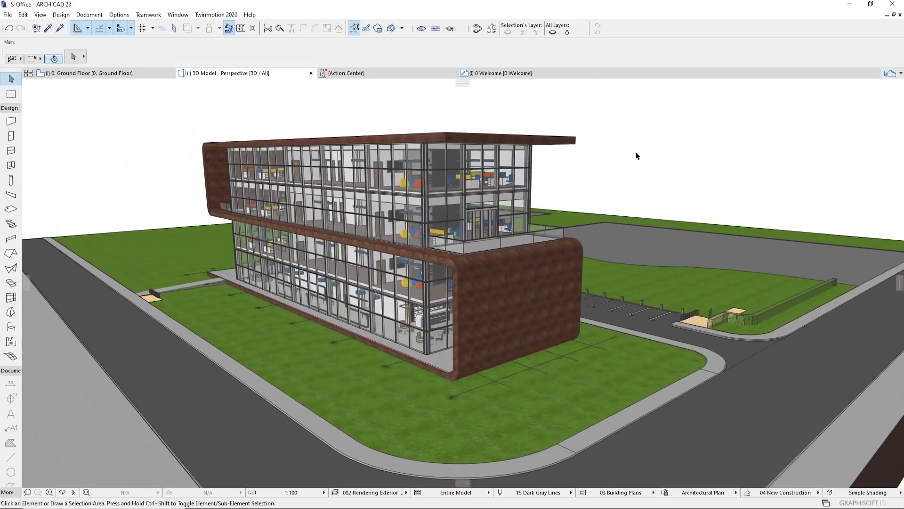
pyautogui.scroll(5, 636, 156)
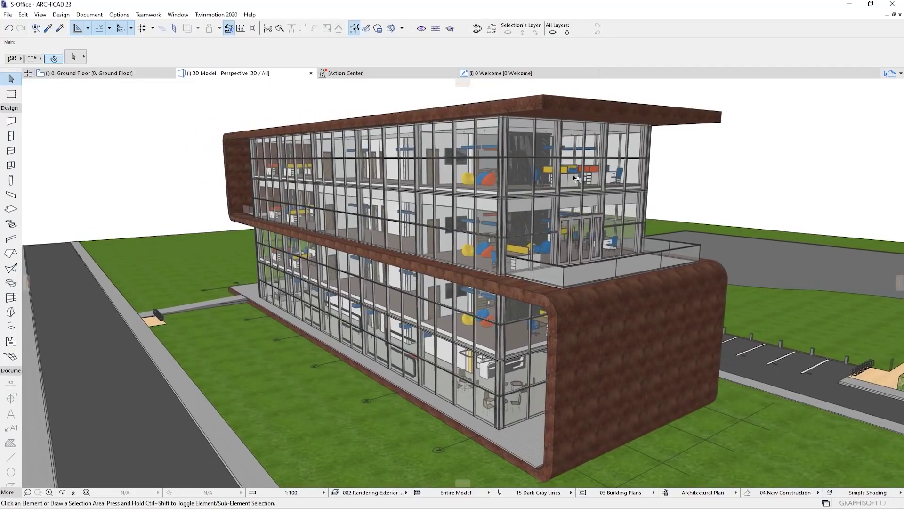
pyautogui.scroll(3, 450, 159)
pyautogui.scroll(2, 447, 159)
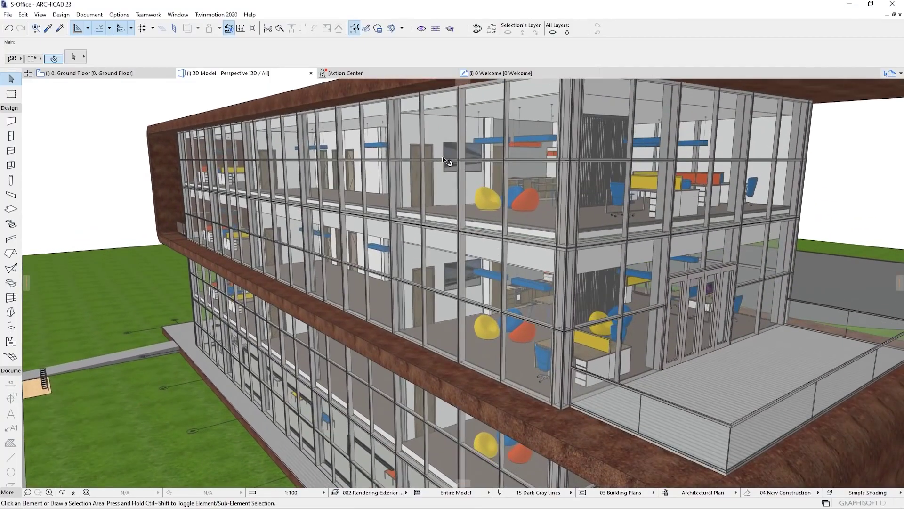
pyautogui.scroll(-3, 448, 162)
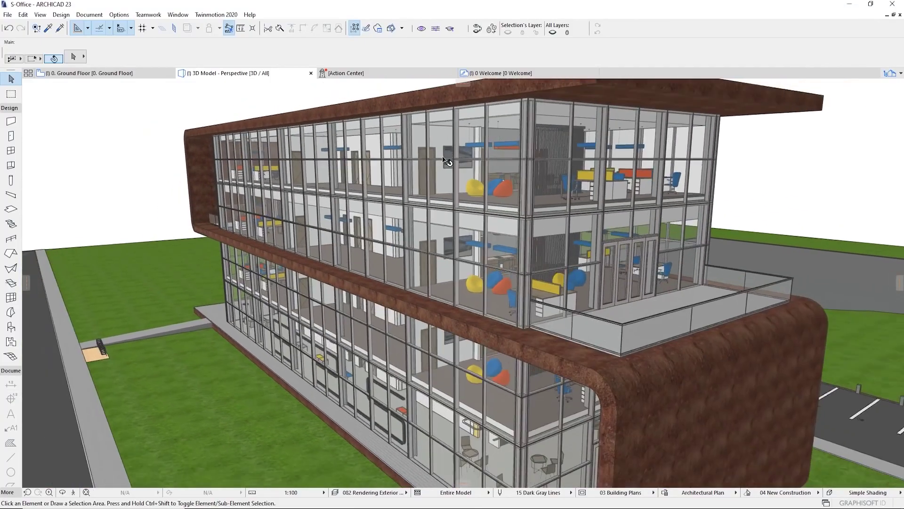
pyautogui.click(813, 171)
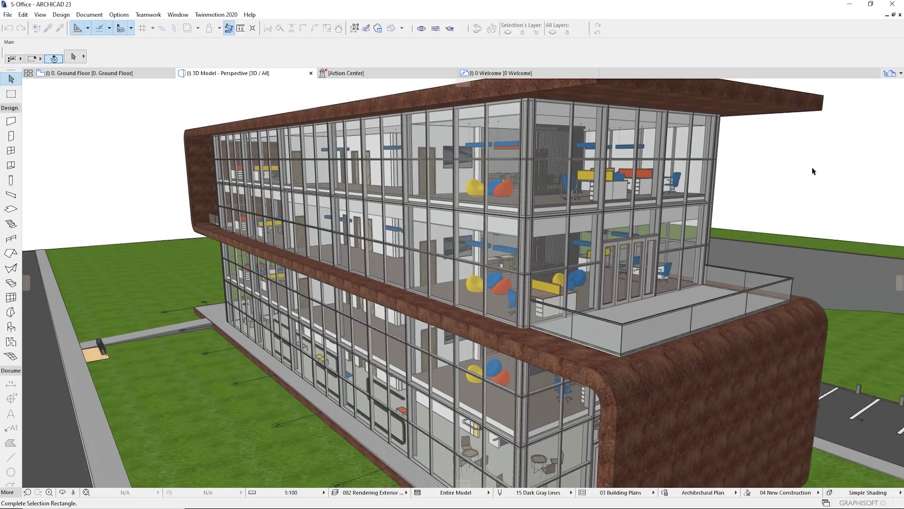
pyautogui.click(27, 100)
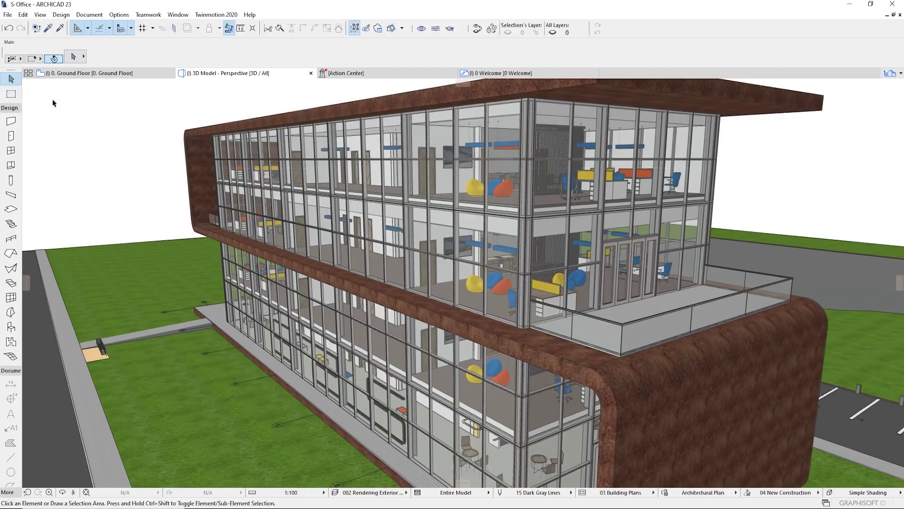
# Select every door in the model with Find & Select, using the criterion Element Type is Door.
pyautogui.click(37, 28)
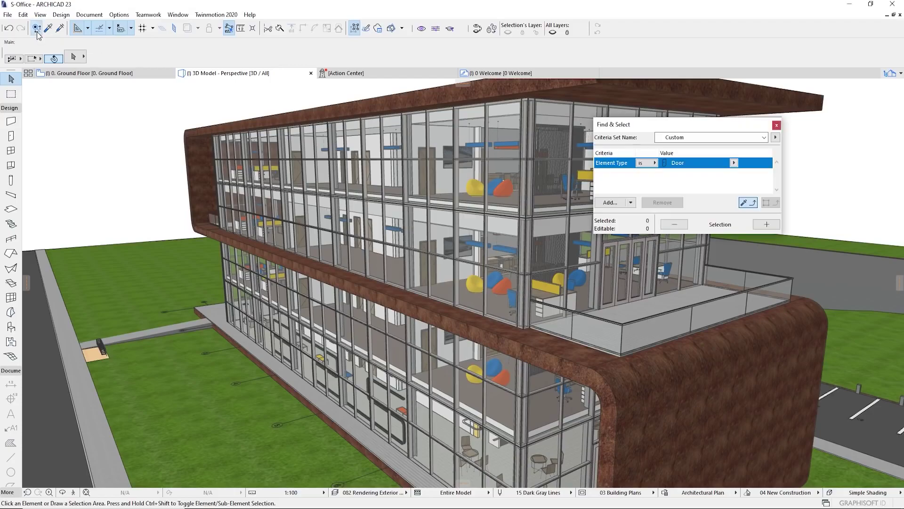
pyautogui.click(733, 163)
pyautogui.click(756, 142)
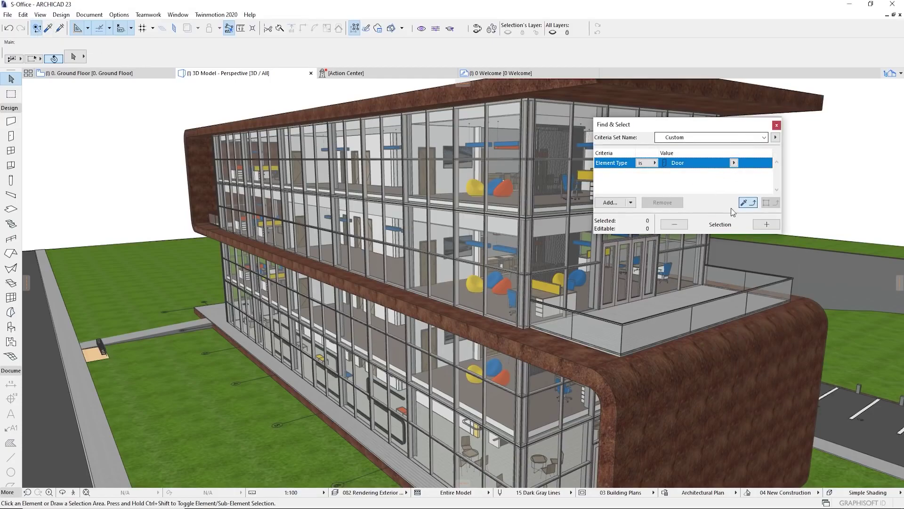
pyautogui.click(766, 224)
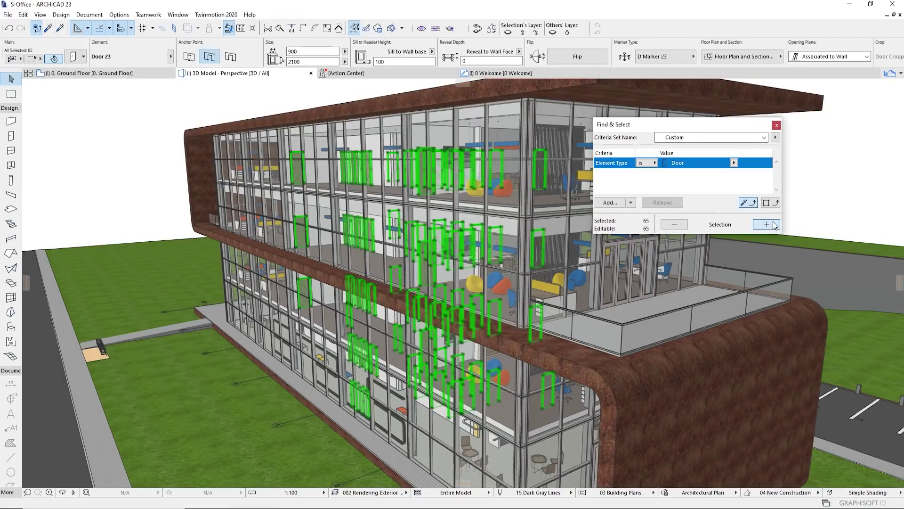
pyautogui.click(777, 125)
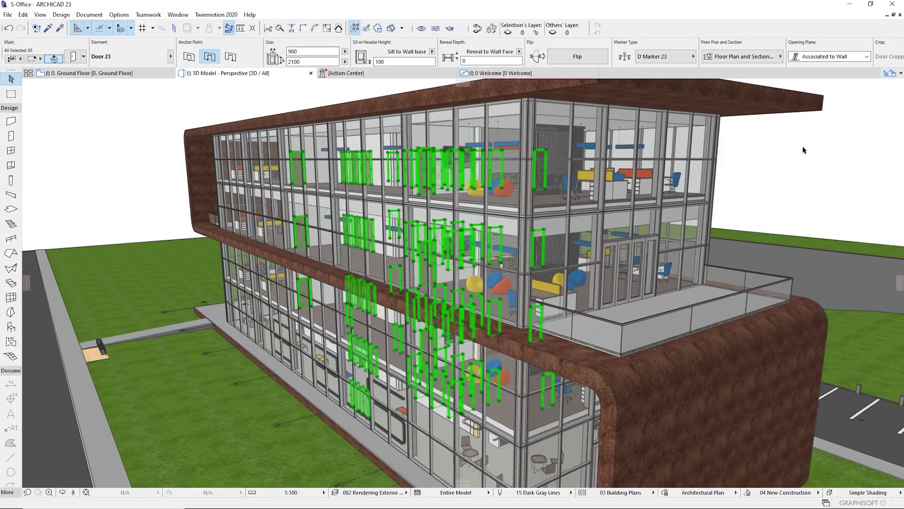
# Export only the selected doors with No merge, embedded textures, linked files included, and objects smaller than 50 mm excluded.
pyautogui.click(8, 15)
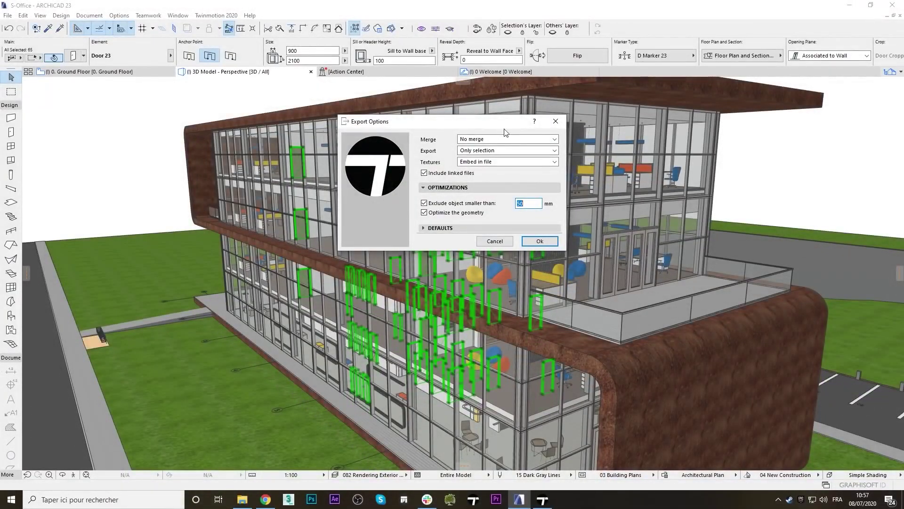
pyautogui.click(555, 140)
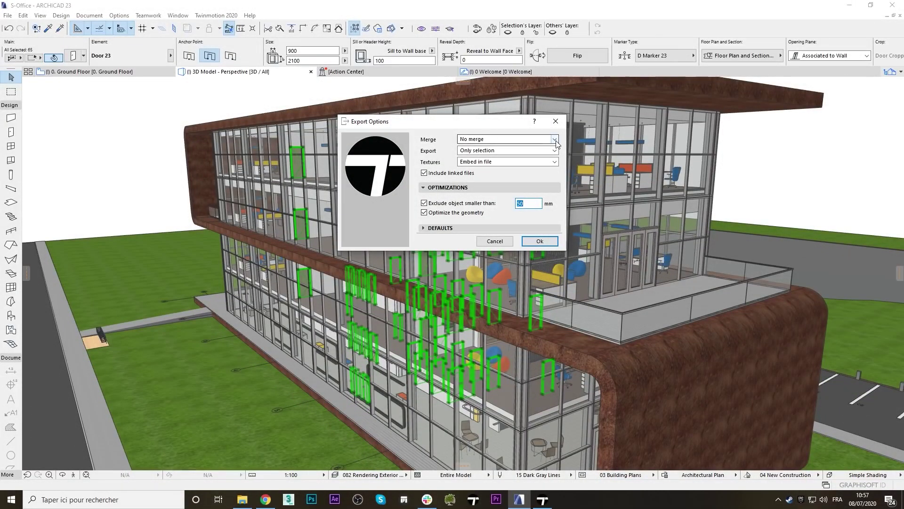
pyautogui.click(499, 127)
pyautogui.moveTo(485, 126); pyautogui.dragTo(586, 129)
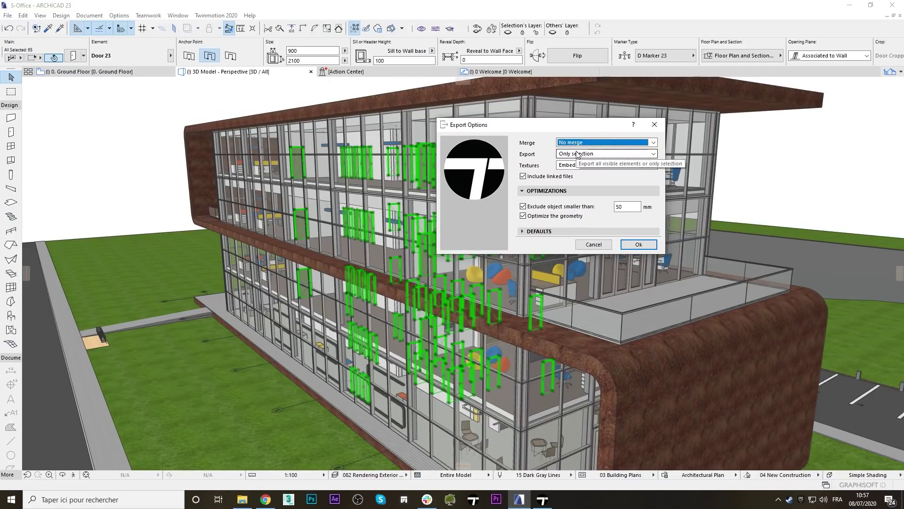
pyautogui.click(645, 243)
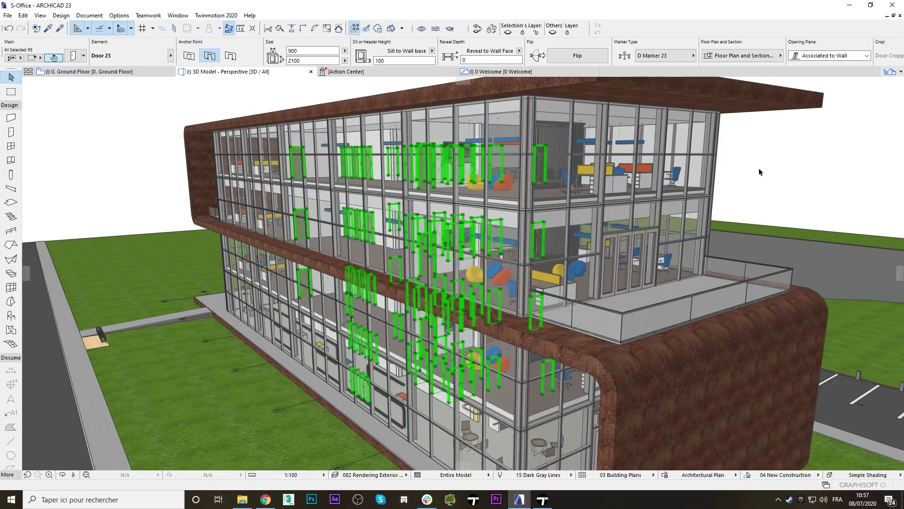
# Set the 3D Detail Level of all selected doors to Off, and clear the selection after checking the openings.
pyautogui.click(73, 57)
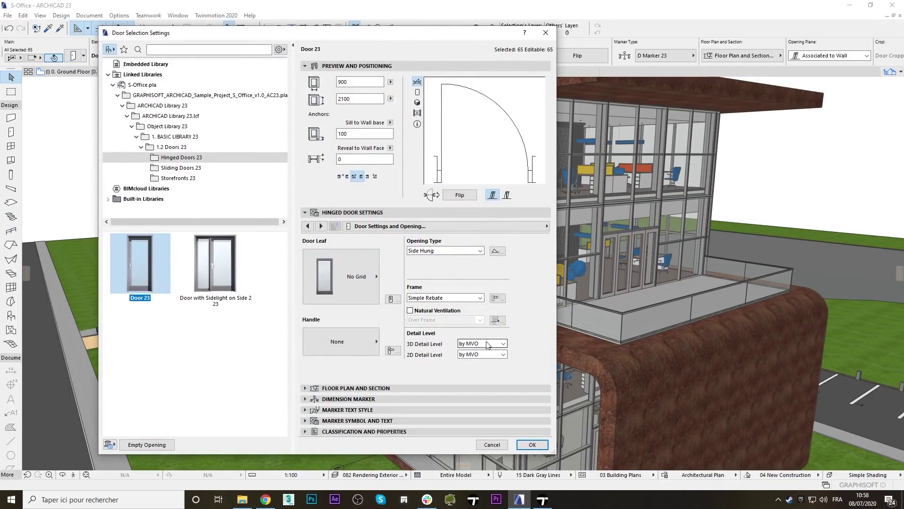
pyautogui.click(491, 344)
pyautogui.click(468, 376)
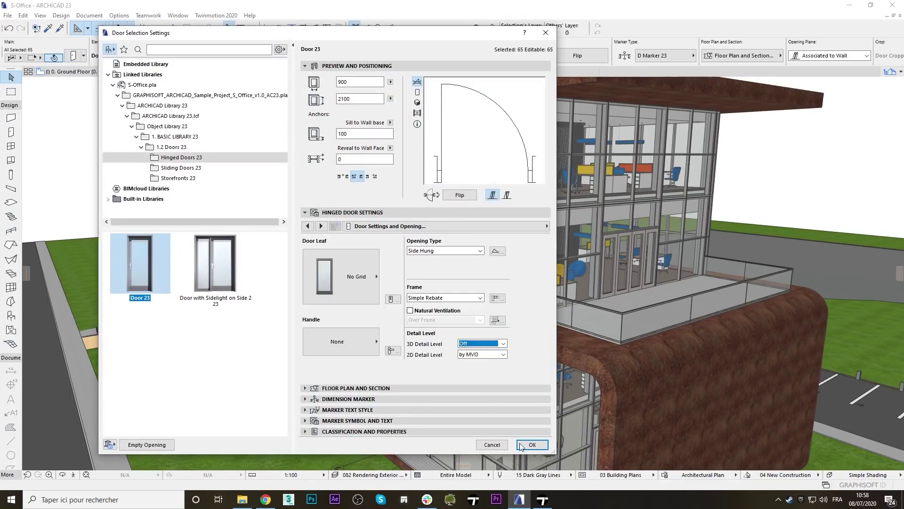
pyautogui.click(532, 444)
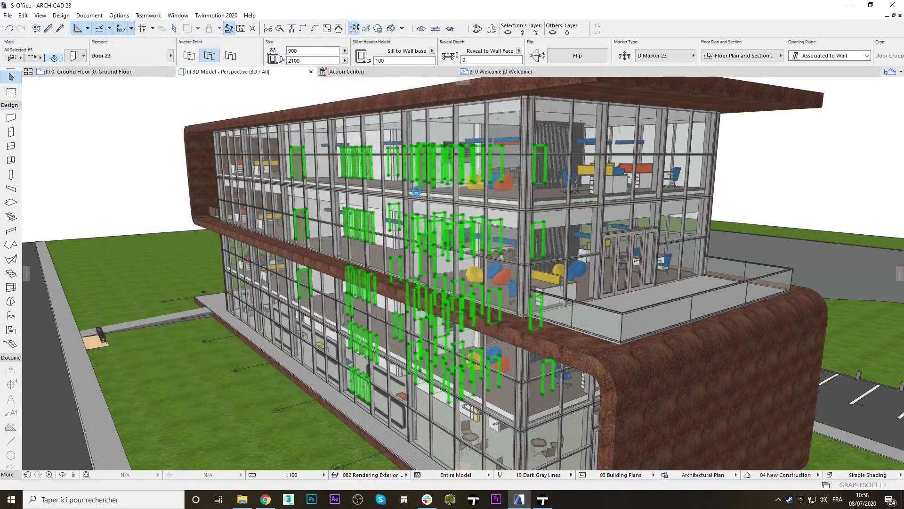
pyautogui.scroll(3, 409, 132)
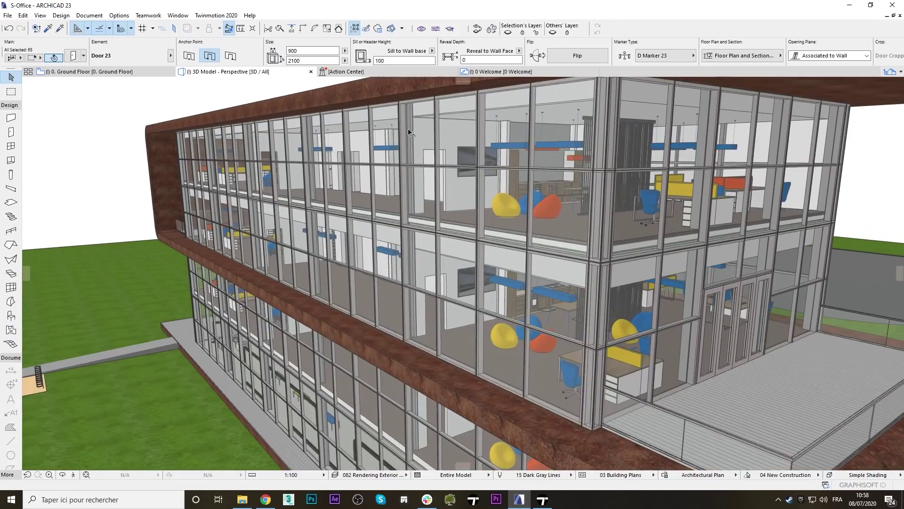
pyautogui.scroll(3, 410, 133)
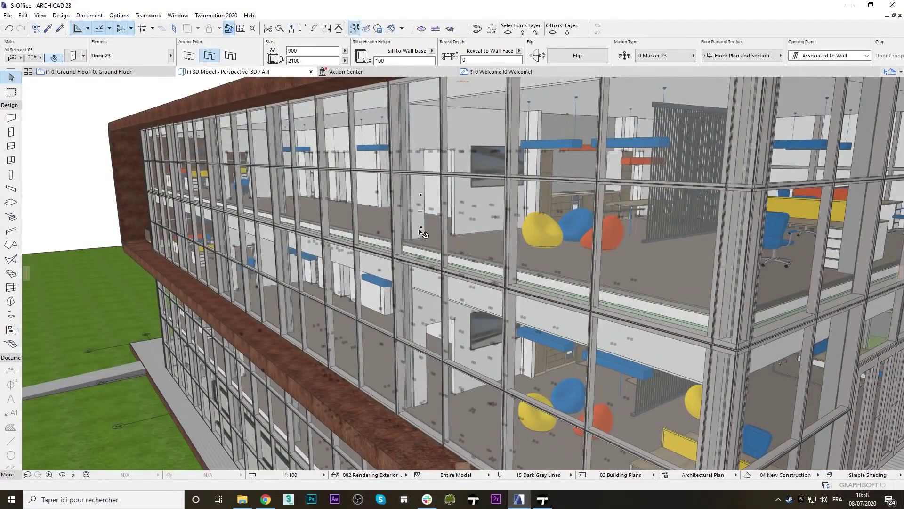
pyautogui.scroll(-3, 420, 231)
pyautogui.click(120, 115)
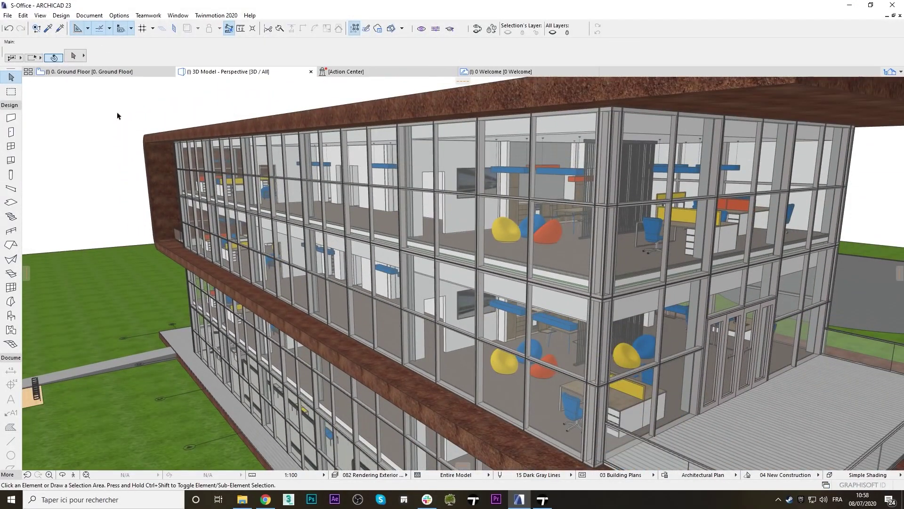
# Accept the Twinmotion Direct Link settings with merging By materials (Best performances).
pyautogui.click(213, 19)
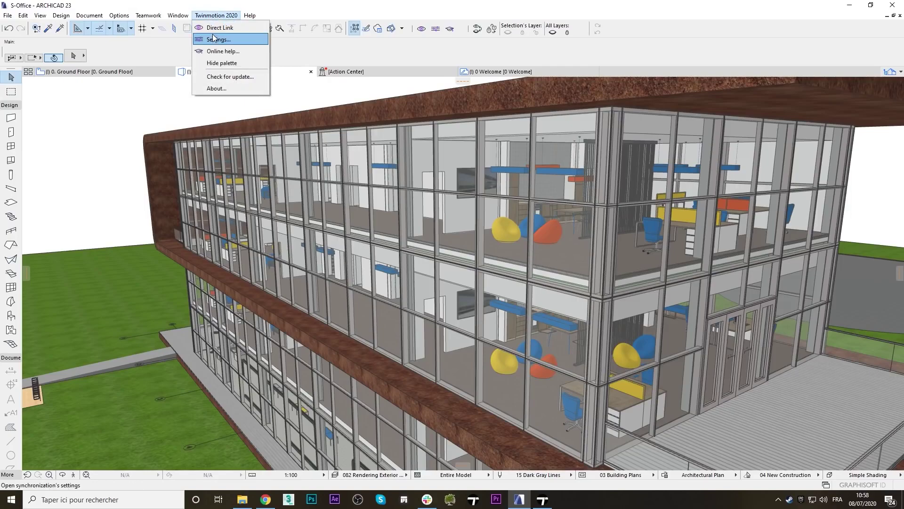
pyautogui.click(217, 39)
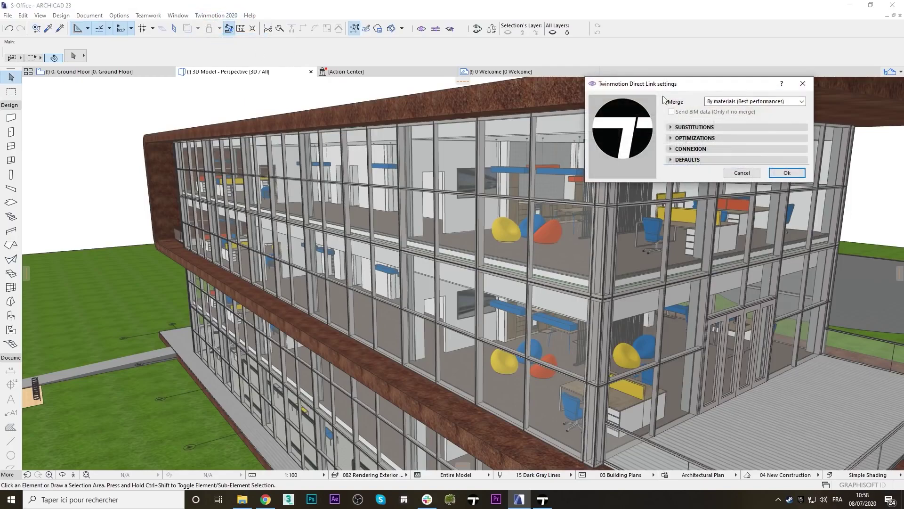
pyautogui.click(787, 173)
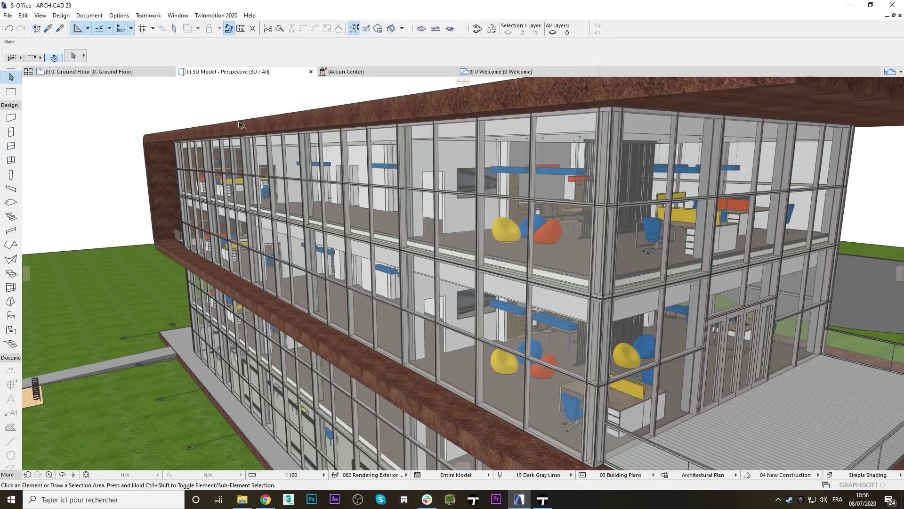
# Send the office model to Twinmotion through Direct Link as a new project.
pyautogui.click(215, 15)
pyautogui.click(215, 28)
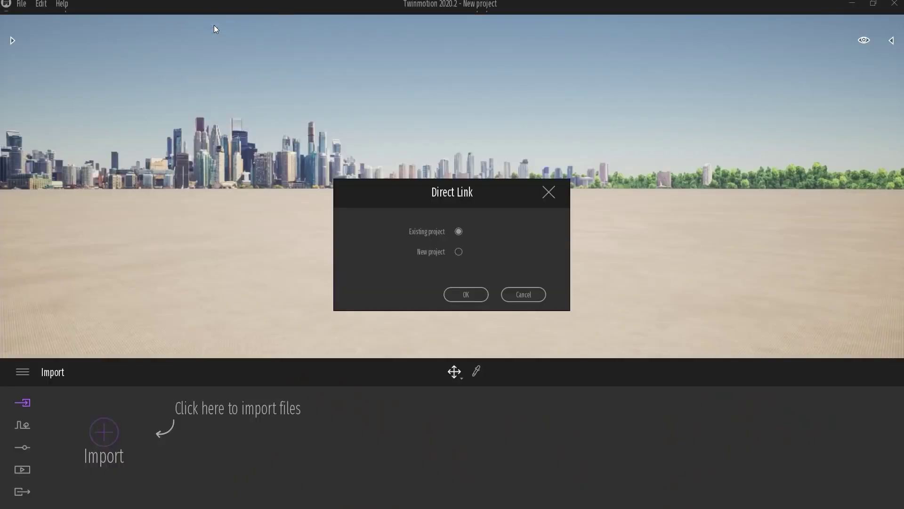
pyautogui.click(459, 252)
pyautogui.click(464, 294)
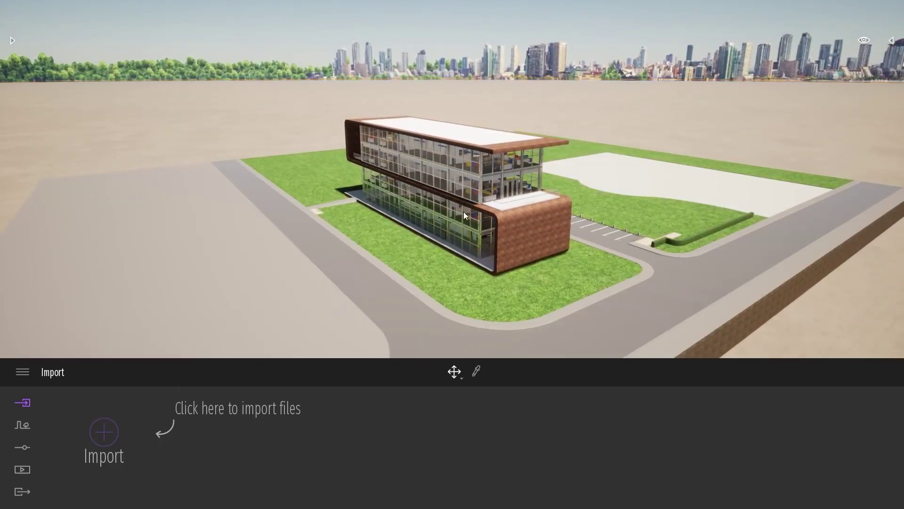
# Import the geometry file S-OfficeContext.fbx from the SOffice folder to surround the office with its city context.
pyautogui.click(117, 430)
pyautogui.click(499, 219)
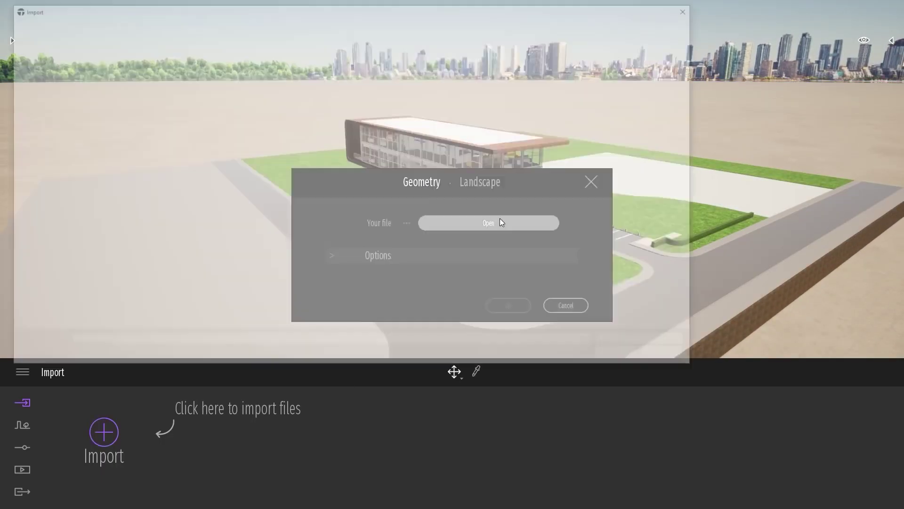
pyautogui.click(36, 96)
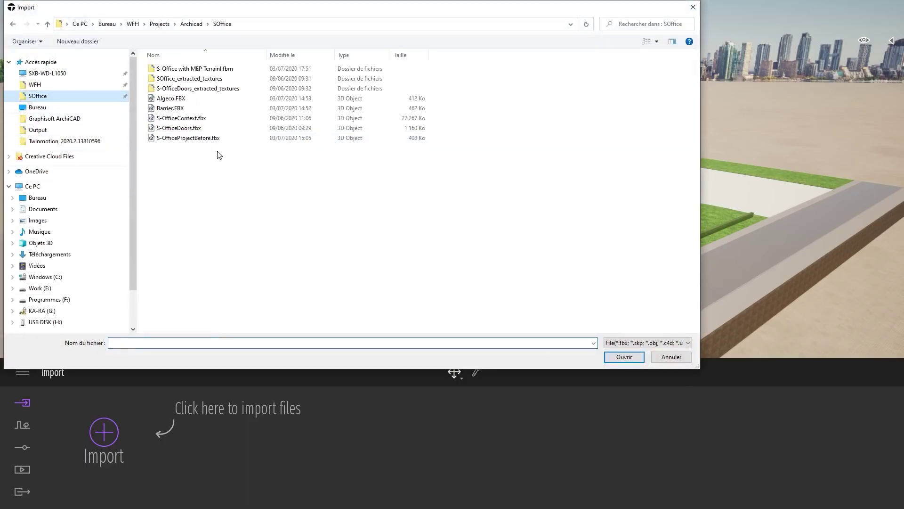
pyautogui.doubleClick(183, 118)
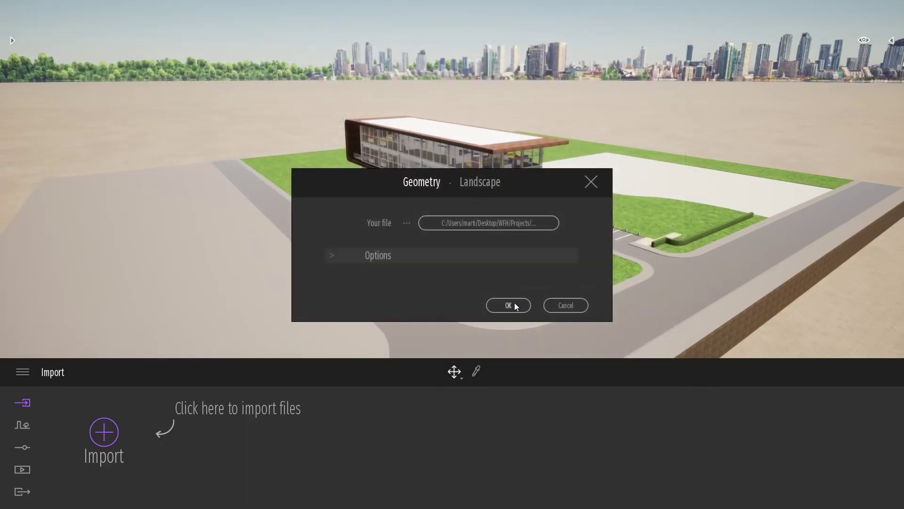
pyautogui.click(512, 304)
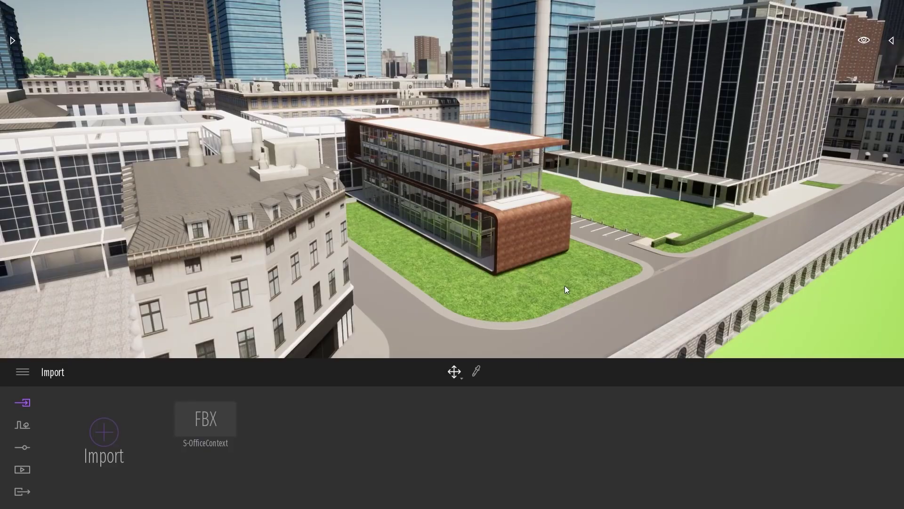
# Move inside the office lounge and adjust the scene's time of day to bring sunlight into the interior.
pyautogui.press('w')
pyautogui.moveTo(564, 286); pyautogui.dragTo(507, 245, button='right')
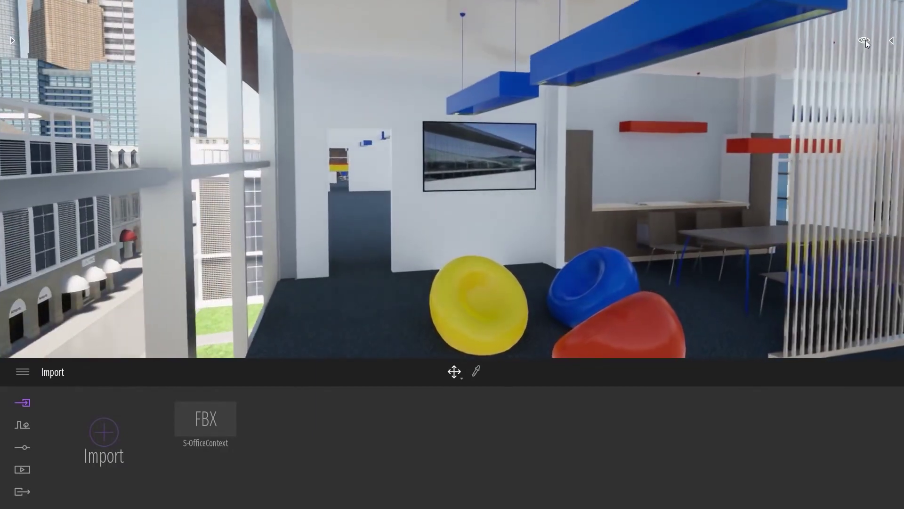
pyautogui.click(863, 40)
pyautogui.moveTo(838, 195); pyautogui.dragTo(838, 212)
# Open the Doors category among the library's Objects while facing the open doorway beside the wall screen.
pyautogui.moveTo(453, 239); pyautogui.dragTo(508, 172, button='right')
pyautogui.press('d')
pyautogui.press('w')
pyautogui.press('a')
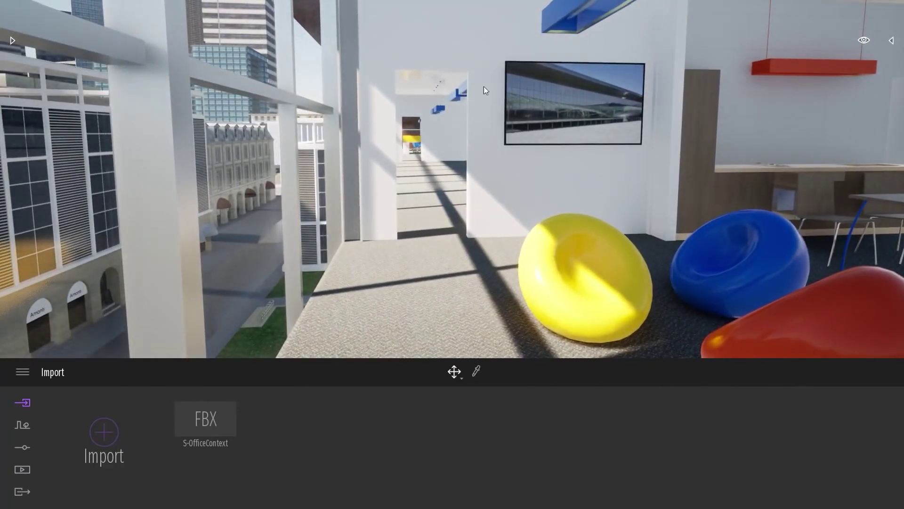
pyautogui.moveTo(492, 193); pyautogui.dragTo(504, 189, button='right')
pyautogui.press('w')
pyautogui.press('e')
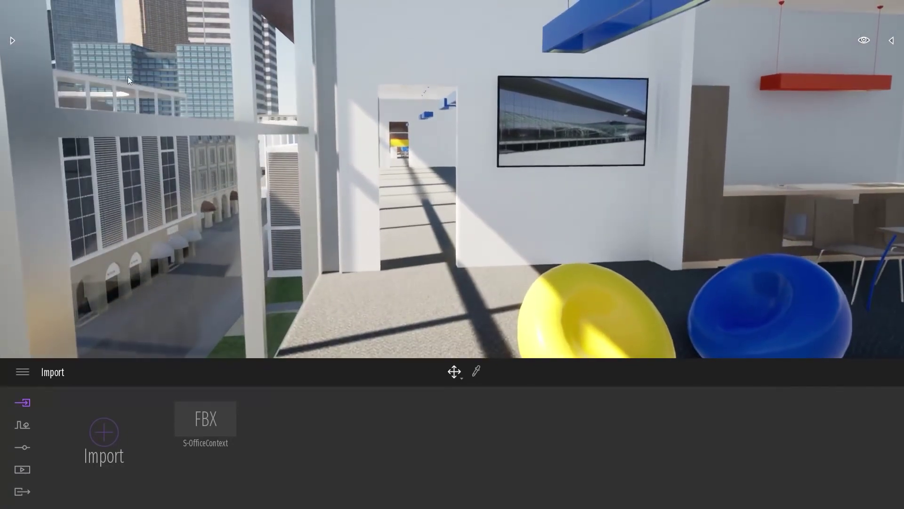
pyautogui.click(15, 39)
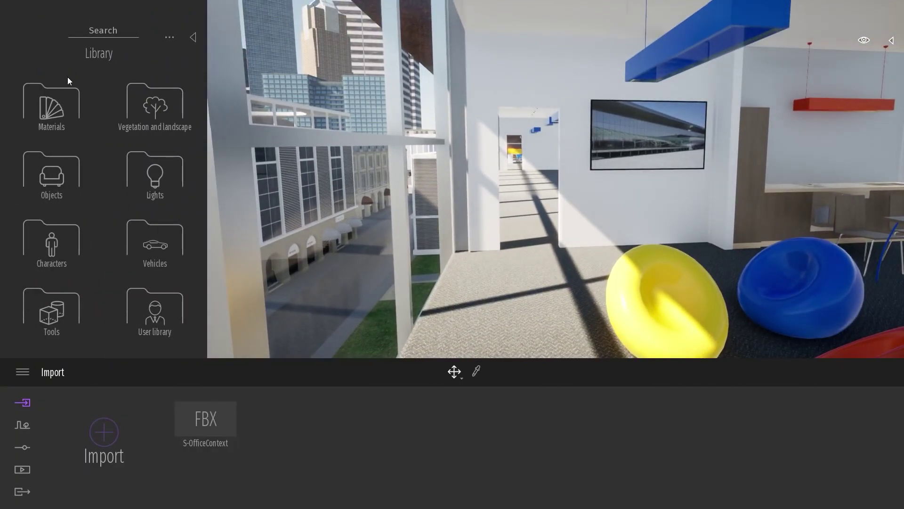
pyautogui.click(61, 179)
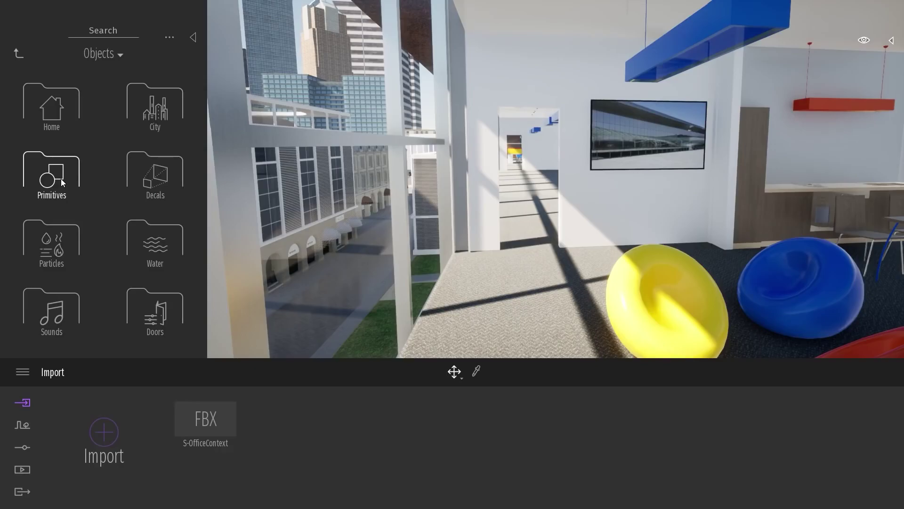
pyautogui.click(172, 315)
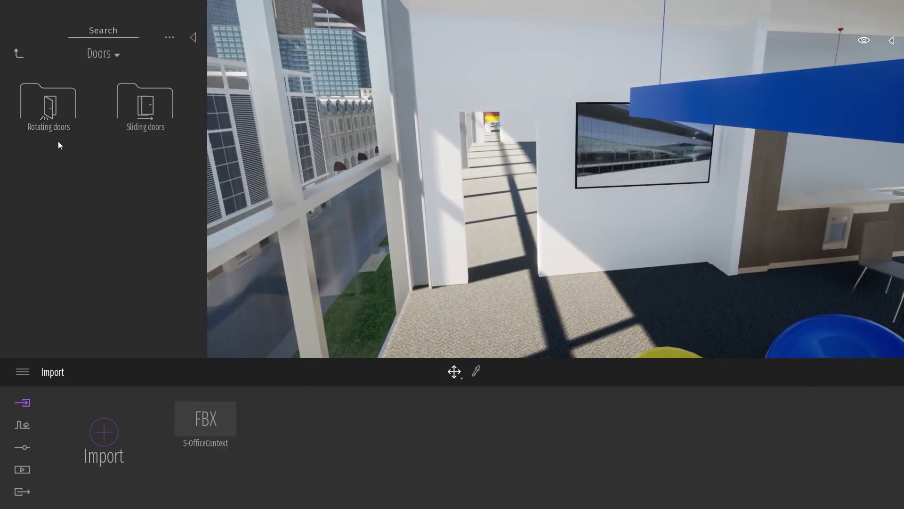
# Place a Simple Rotating 01 door from the Rotating doors collection in the open doorway beside the wall screen.
pyautogui.click(39, 111)
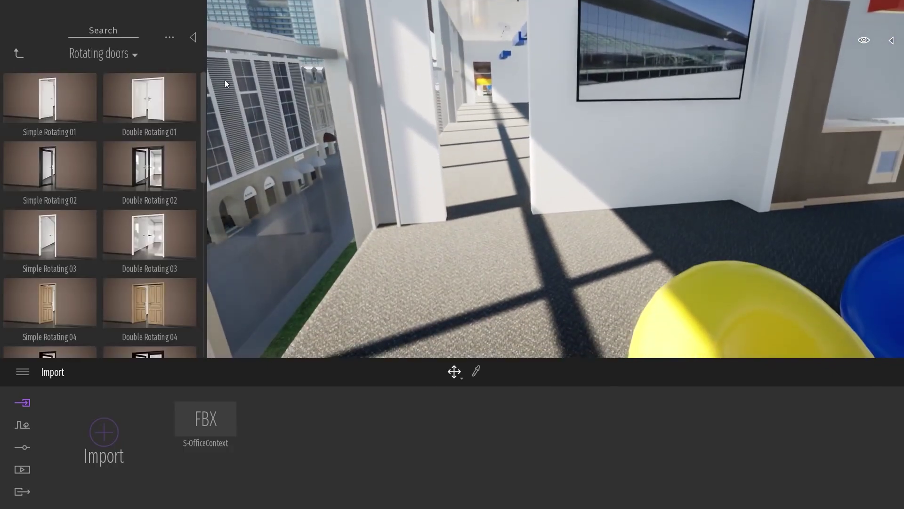
pyautogui.moveTo(43, 101)
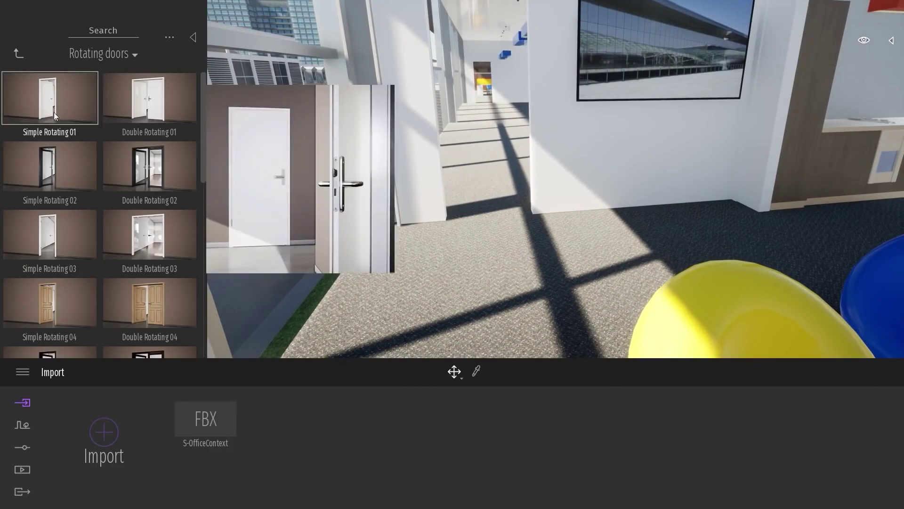
pyautogui.moveTo(53, 115); pyautogui.dragTo(505, 262)
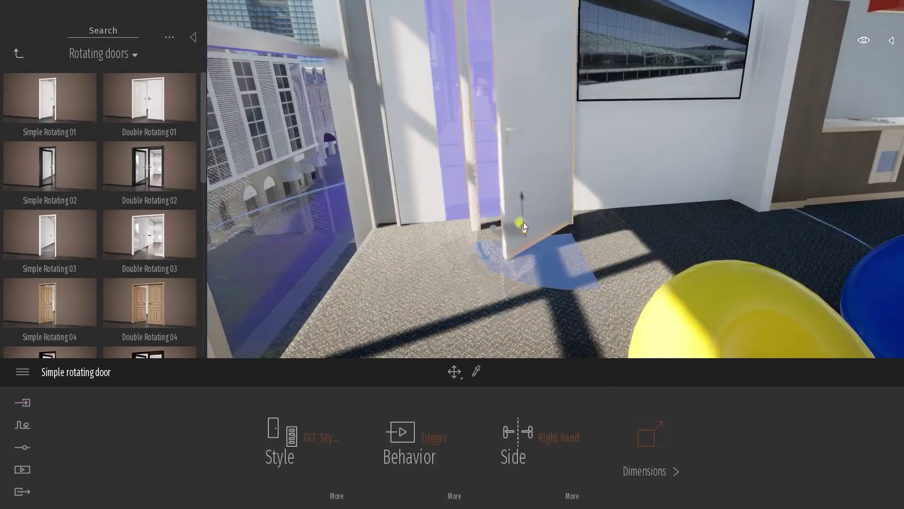
# Try moving the placed door out of its doorway and return it to the same opening.
pyautogui.moveTo(523, 222); pyautogui.dragTo(647, 245)
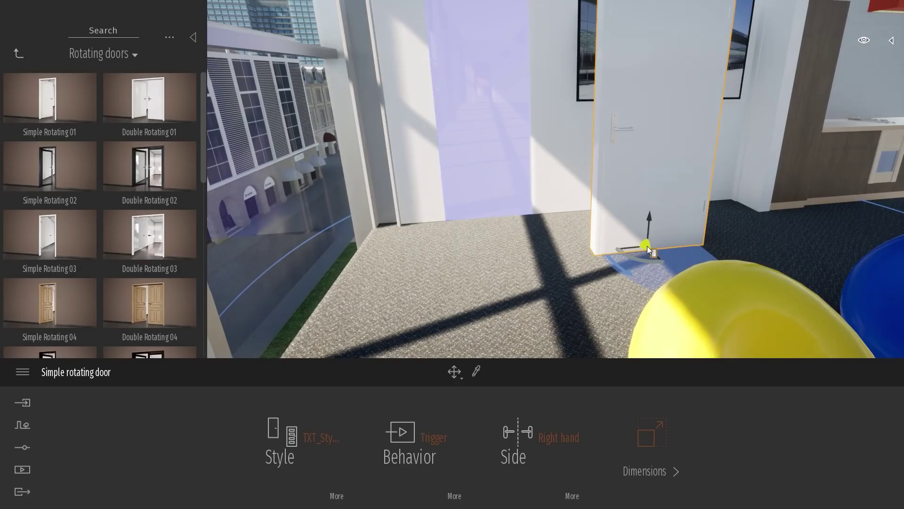
pyautogui.moveTo(647, 246); pyautogui.dragTo(647, 246)
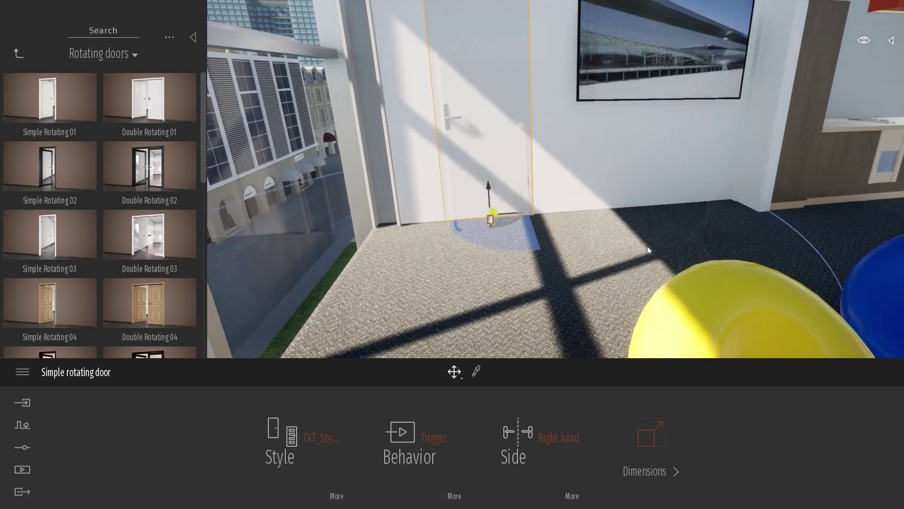
pyautogui.moveTo(647, 246); pyautogui.dragTo(539, 236, button='right')
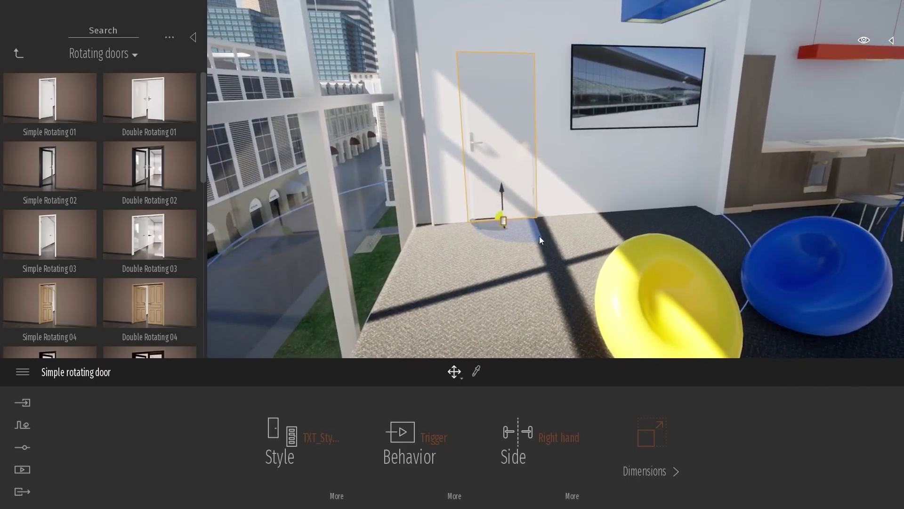
pyautogui.moveTo(500, 215); pyautogui.dragTo(559, 235)
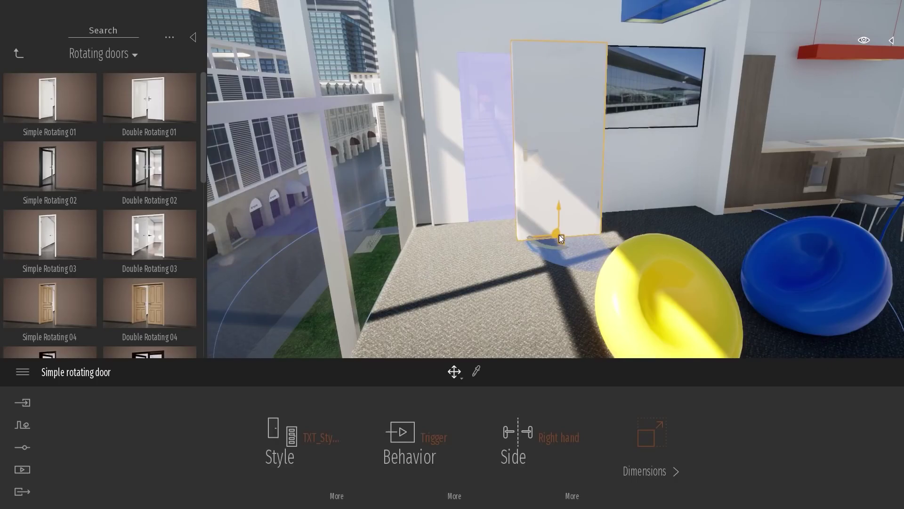
pyautogui.hotkey('ctrl', 'z')
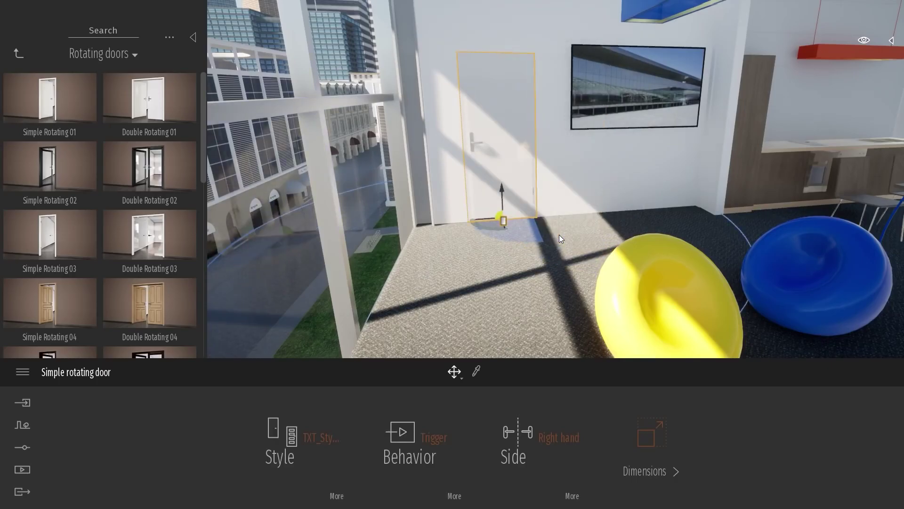
pyautogui.moveTo(579, 234); pyautogui.dragTo(485, 217, button='right')
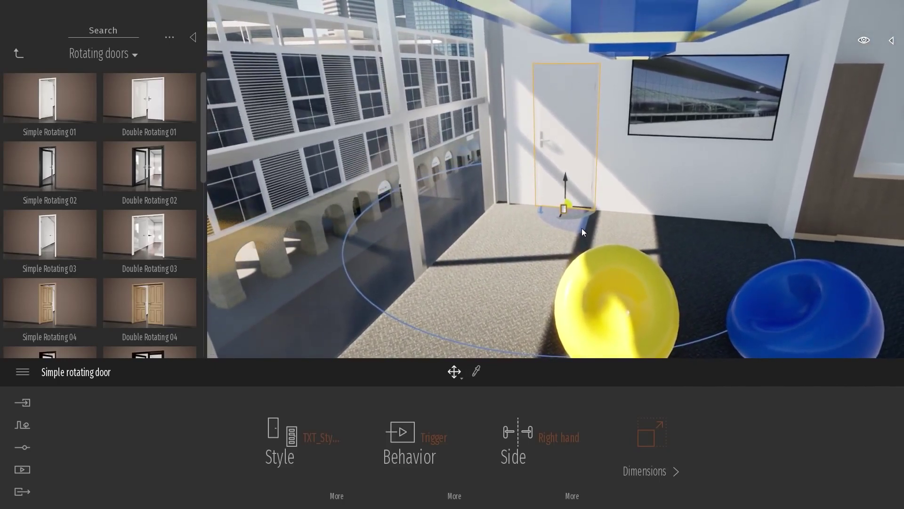
pyautogui.moveTo(571, 203); pyautogui.dragTo(524, 253)
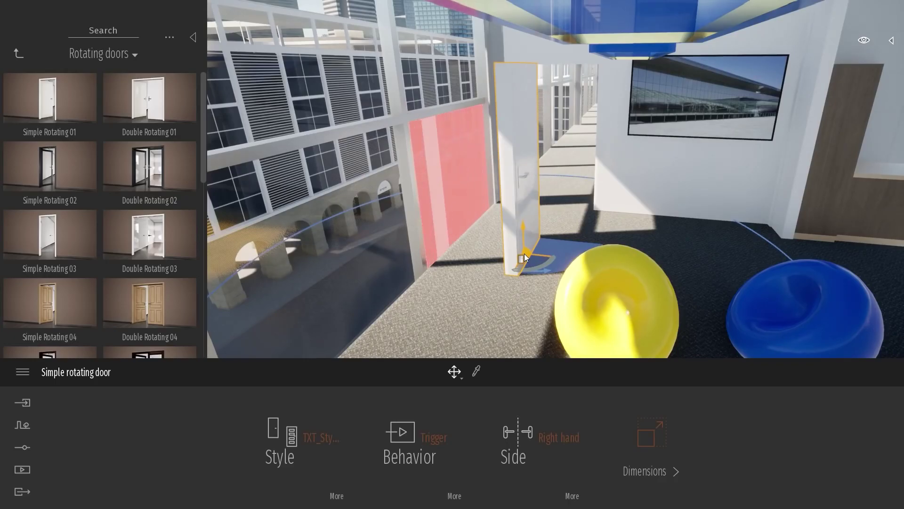
pyautogui.moveTo(524, 253); pyautogui.dragTo(606, 213)
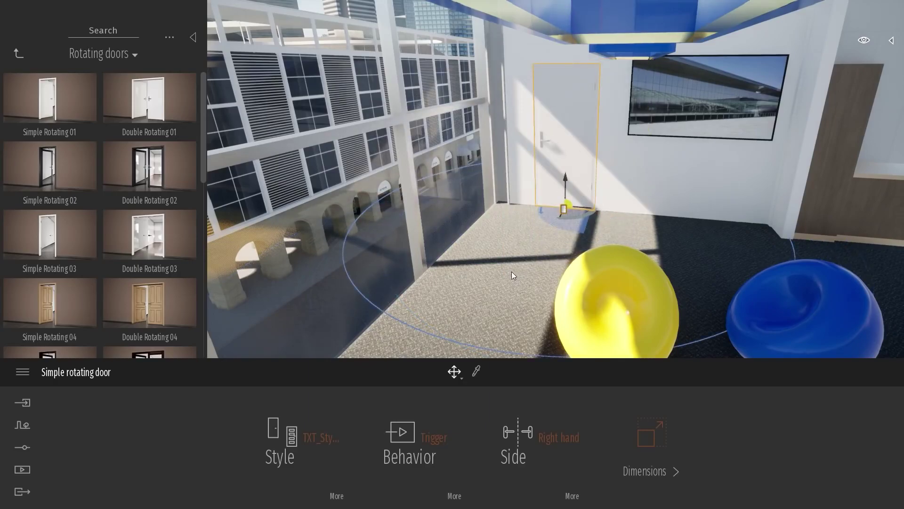
# Change the placed door's style to TXT_Style05.
pyautogui.keyDown('shift'); pyautogui.moveTo(511, 271); pyautogui.dragTo(538, 254, button='middle'); pyautogui.keyUp('shift')
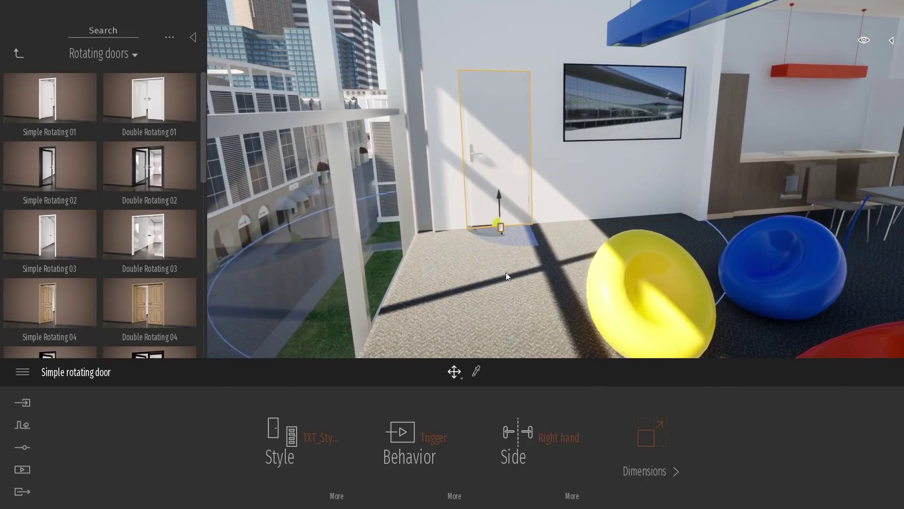
pyautogui.click(287, 443)
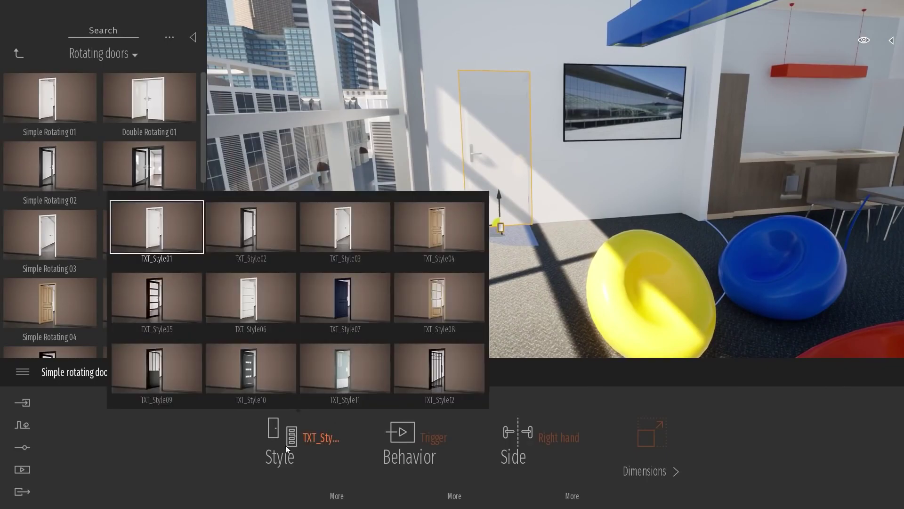
pyautogui.moveTo(62, 117)
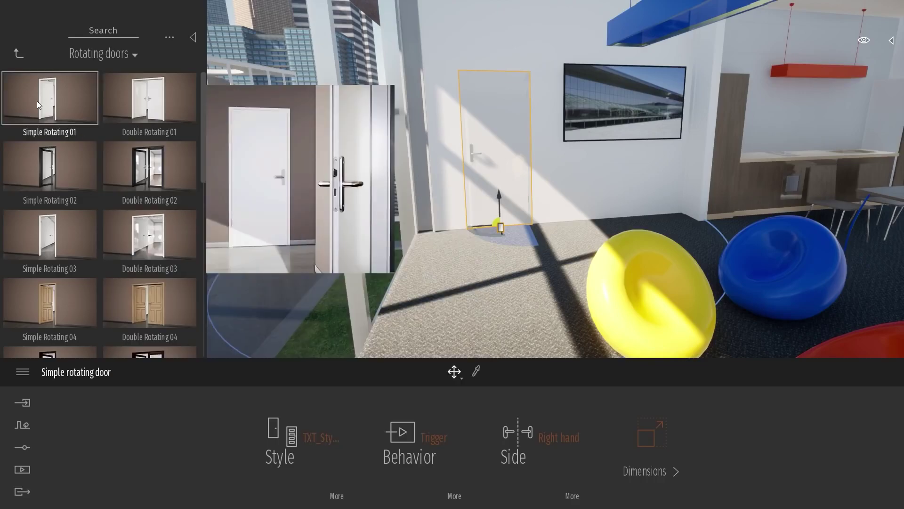
pyautogui.click(291, 441)
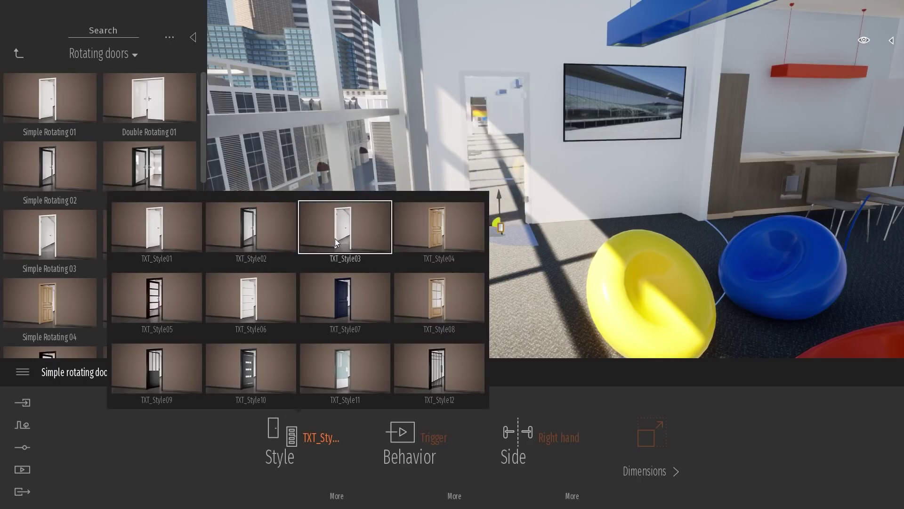
pyautogui.click(157, 297)
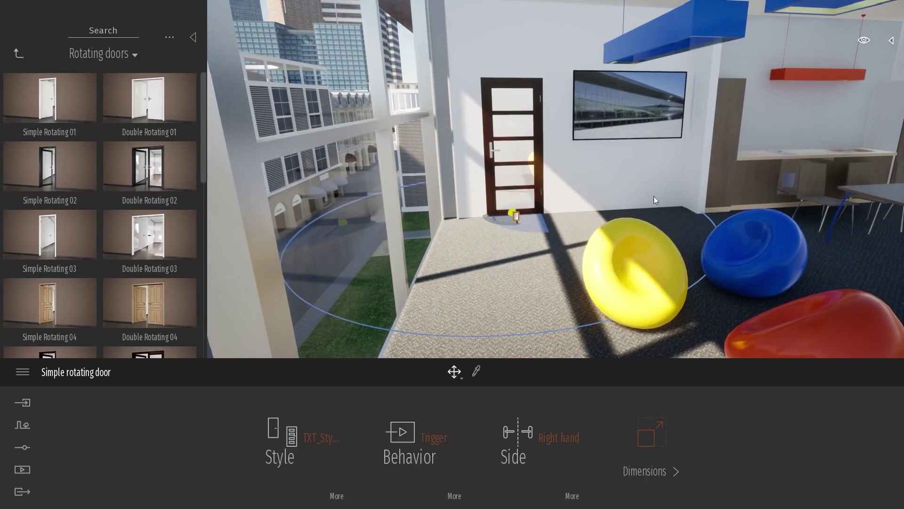
# Approach the door to test its automatic opening and review its available behavior options.
pyautogui.press('w')
pyautogui.moveTo(606, 215); pyautogui.dragTo(584, 191, button='right')
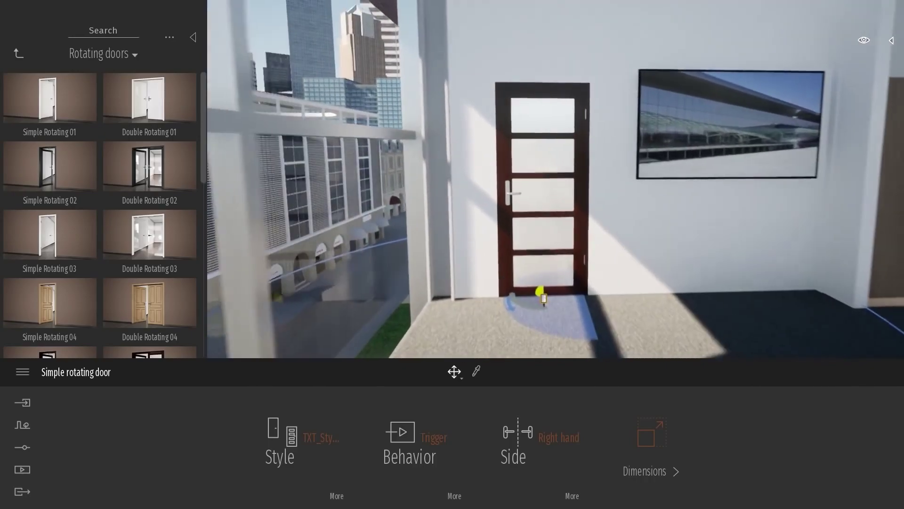
pyautogui.press('w')
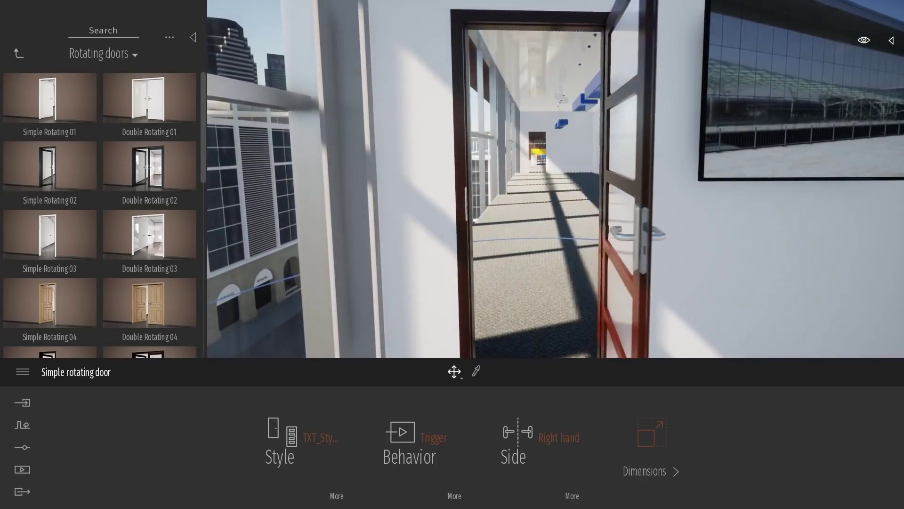
pyautogui.click(407, 458)
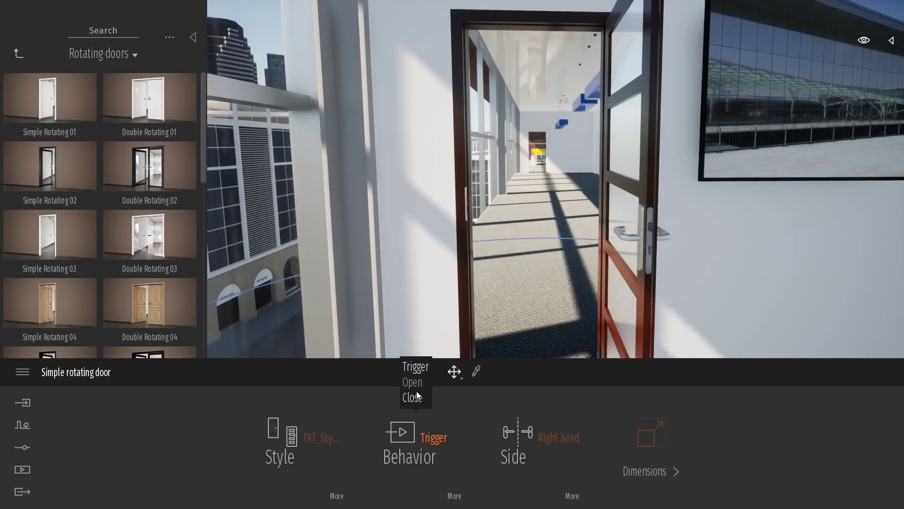
# Try a 3.5 m trigger radius for the door and restore it to 3.0 m.
pyautogui.click(454, 496)
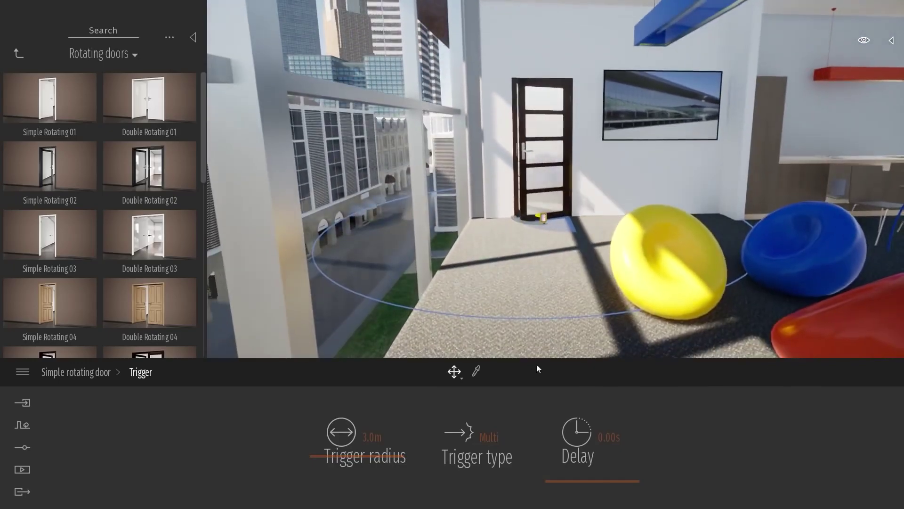
pyautogui.moveTo(345, 452); pyautogui.dragTo(347, 436)
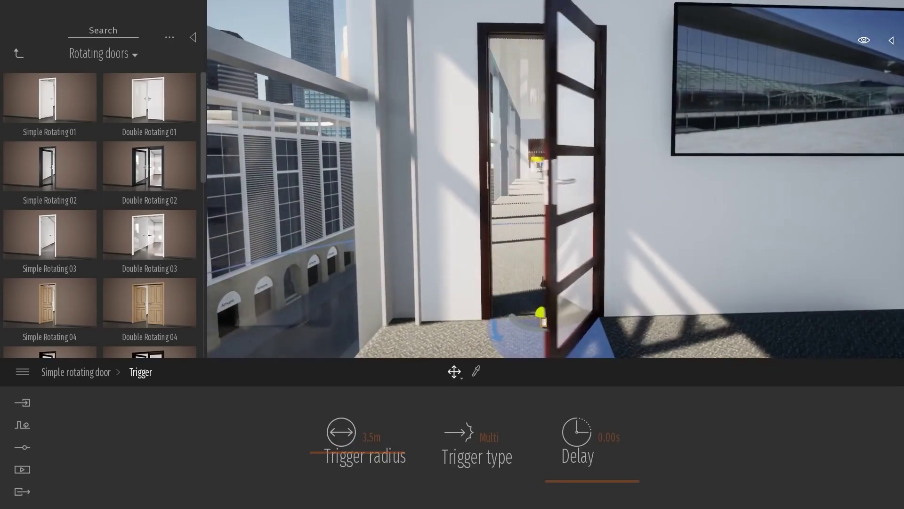
pyautogui.scroll(-5, 591, 237)
pyautogui.click(358, 456)
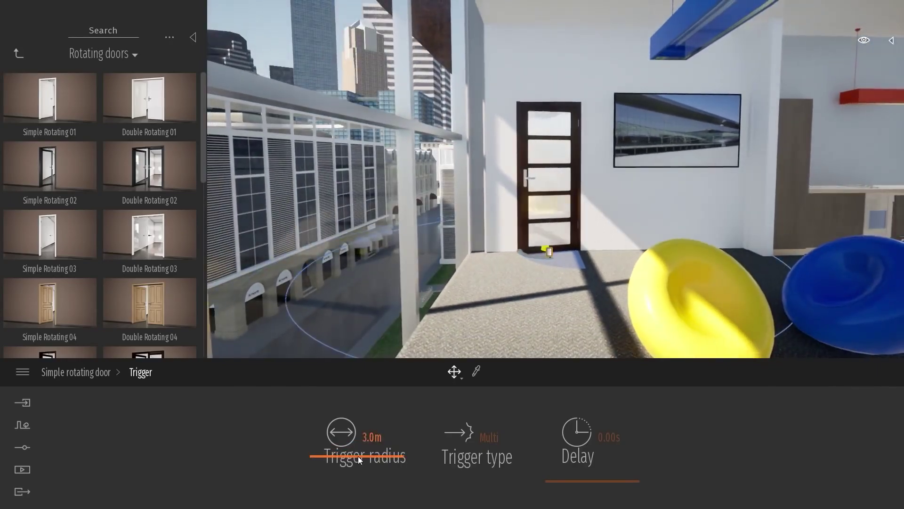
pyautogui.click(489, 437)
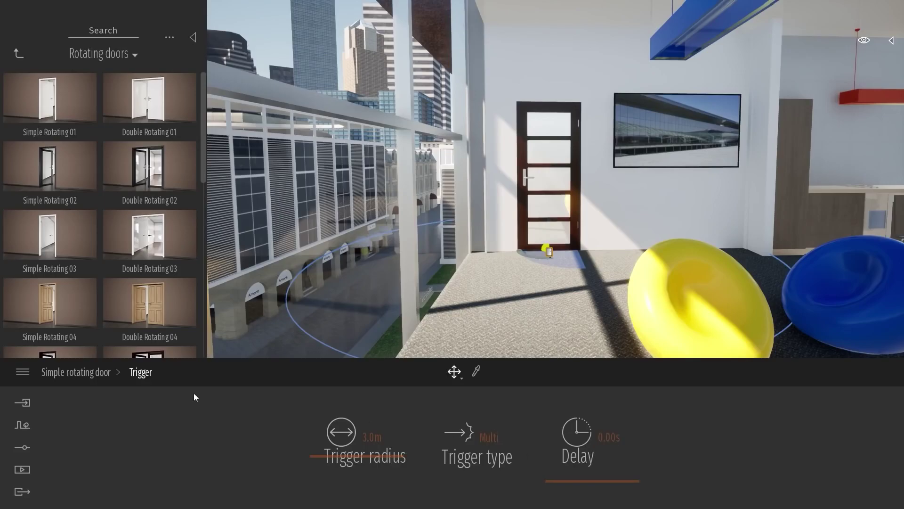
pyautogui.click(99, 373)
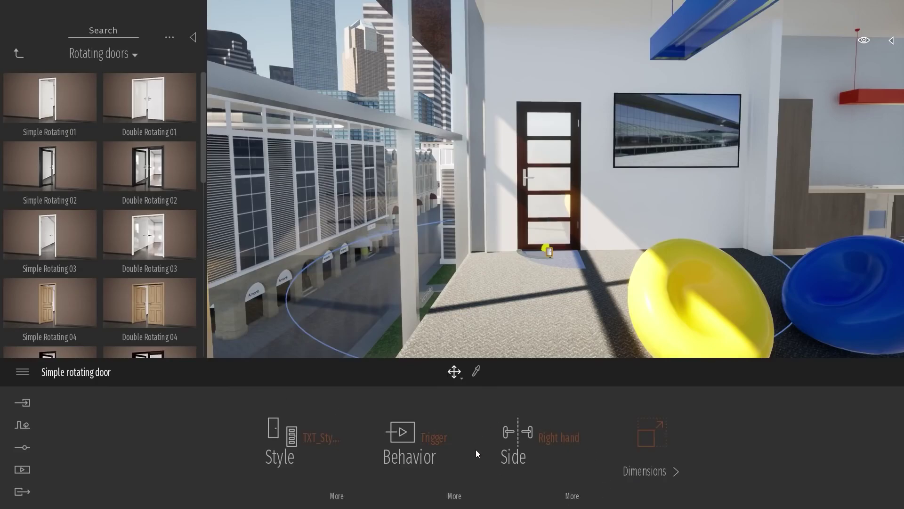
# Set the door's side to Left hand.
pyautogui.keyDown('shift'); pyautogui.moveTo(545, 202); pyautogui.dragTo(517, 200, button='middle'); pyautogui.keyUp('shift')
pyautogui.moveTo(519, 200); pyautogui.dragTo(529, 213, button='right')
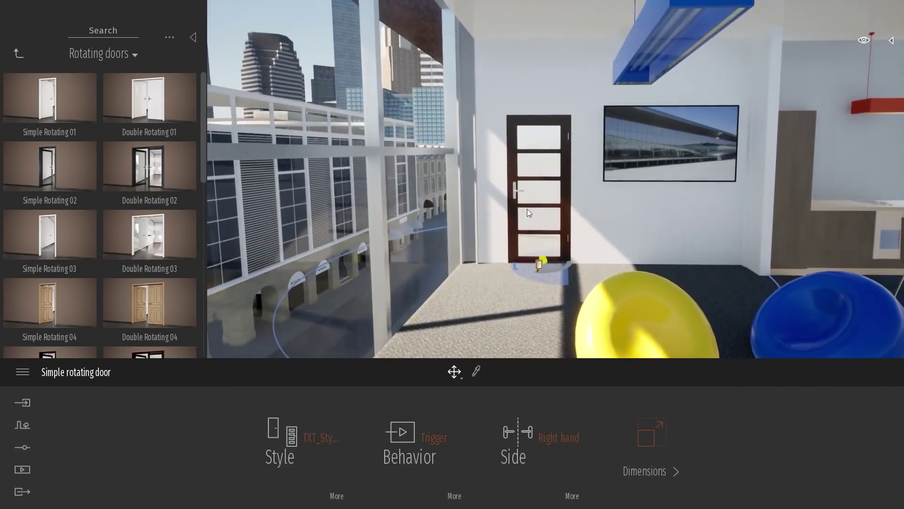
pyautogui.click(541, 436)
pyautogui.click(536, 396)
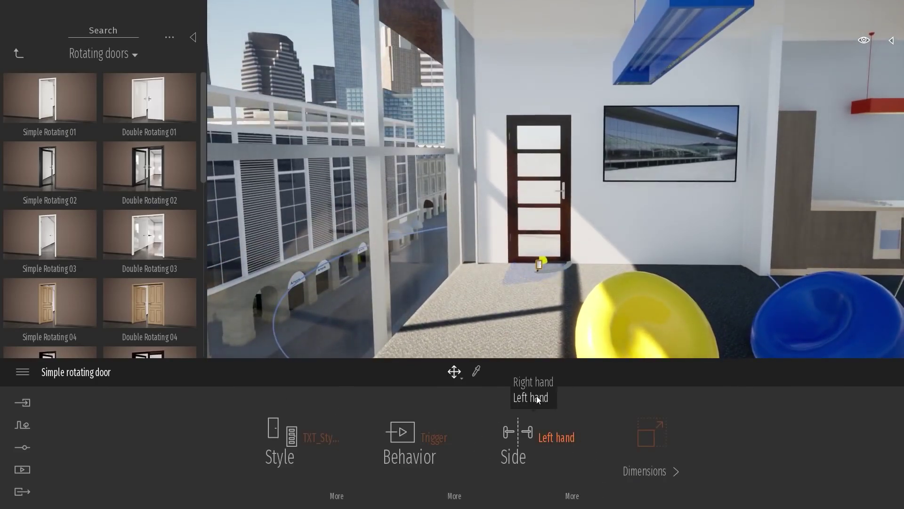
# Set the door's opening position to Outward in its side animation settings.
pyautogui.click(573, 496)
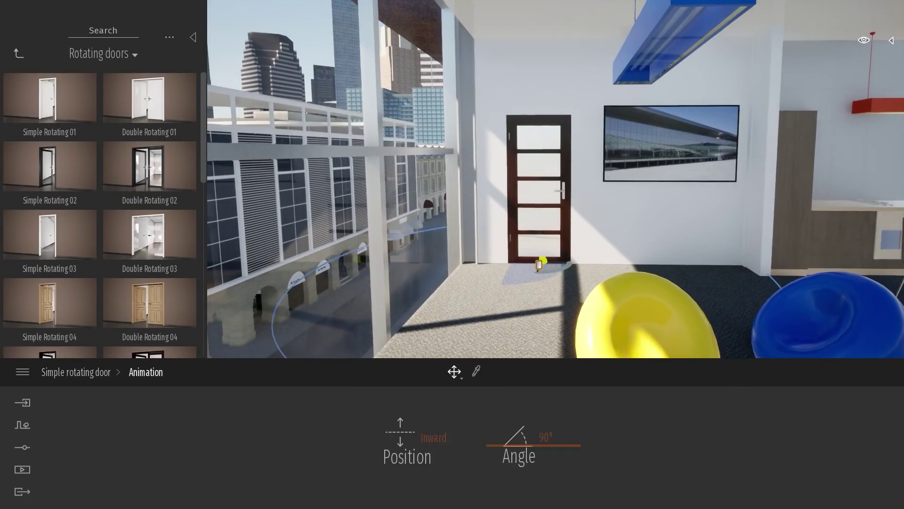
pyautogui.press('w')
pyautogui.moveTo(467, 282); pyautogui.dragTo(448, 313, button='right')
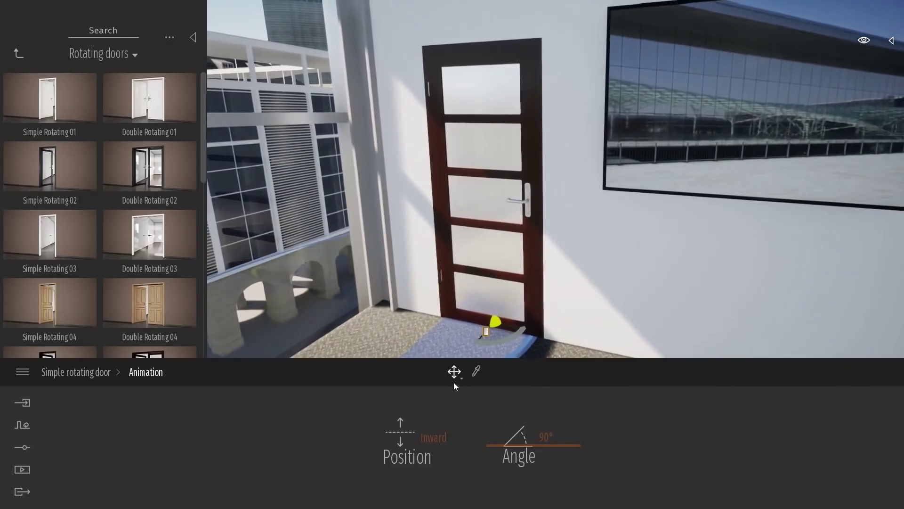
pyautogui.click(402, 435)
pyautogui.click(417, 399)
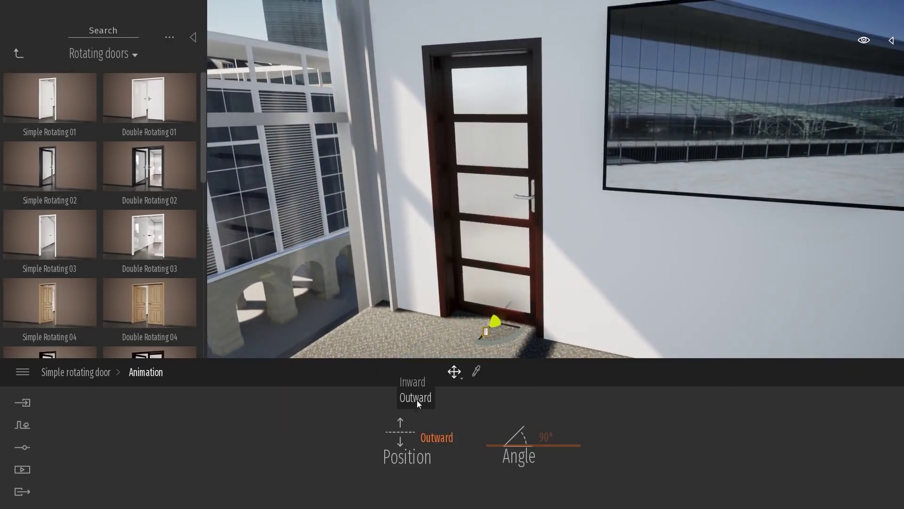
pyautogui.keyDown('shift'); pyautogui.moveTo(553, 214); pyautogui.dragTo(584, 217, button='middle'); pyautogui.keyUp('shift')
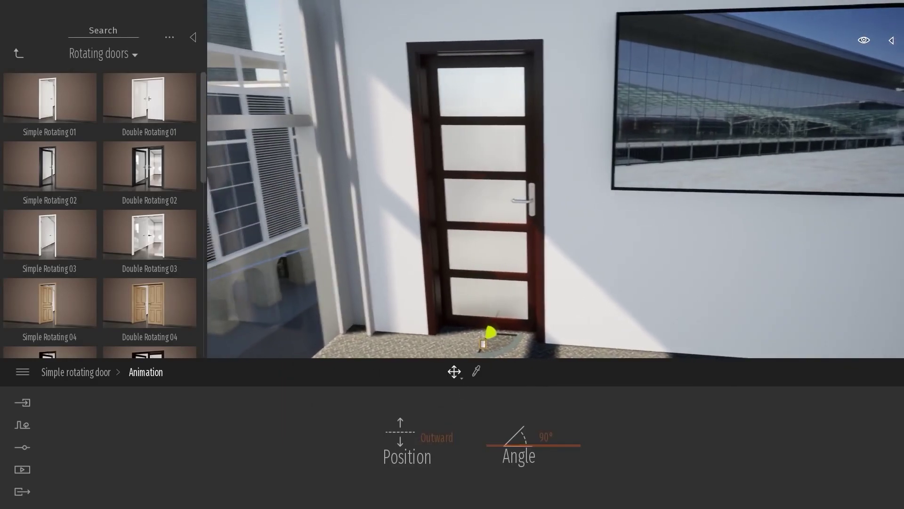
# Set the door's opening position to Inward and its opening angle to 137°.
pyautogui.click(398, 440)
pyautogui.click(405, 379)
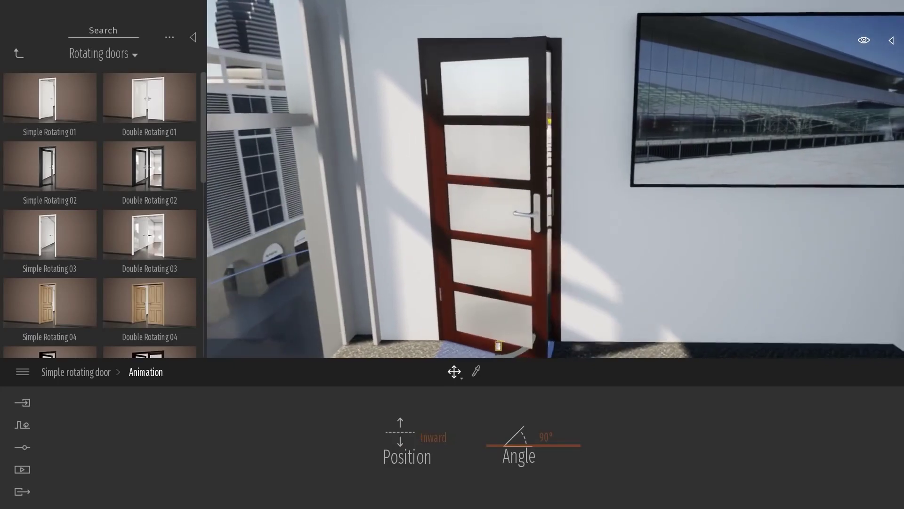
pyautogui.moveTo(546, 264); pyautogui.dragTo(505, 348, button='right')
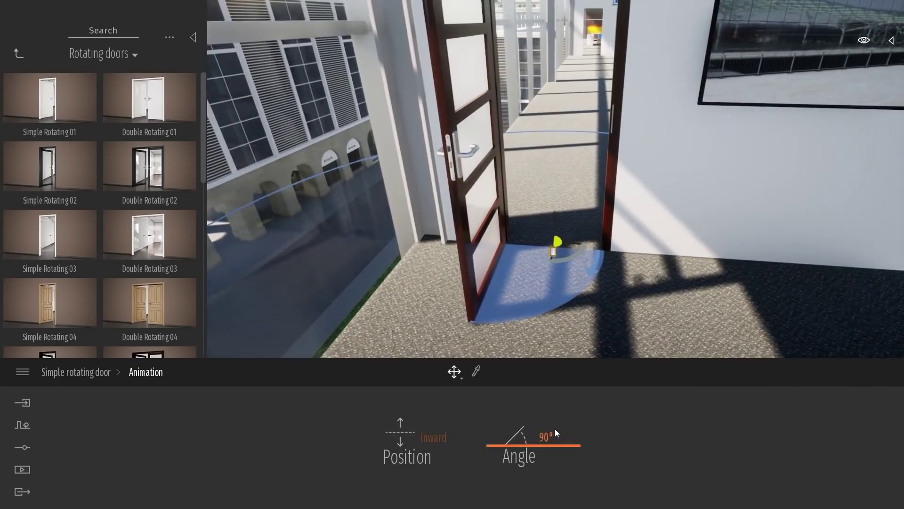
pyautogui.moveTo(538, 445); pyautogui.dragTo(521, 415)
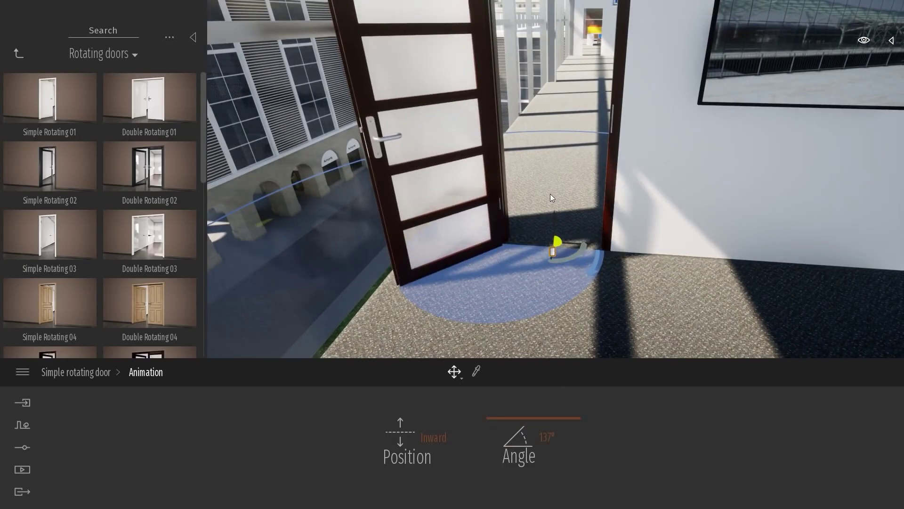
# Back away from the door and approach it again to test its inward automatic opening.
pyautogui.press('Escape')
pyautogui.press('s')
pyautogui.moveTo(550, 193); pyautogui.dragTo(583, 141, button='right')
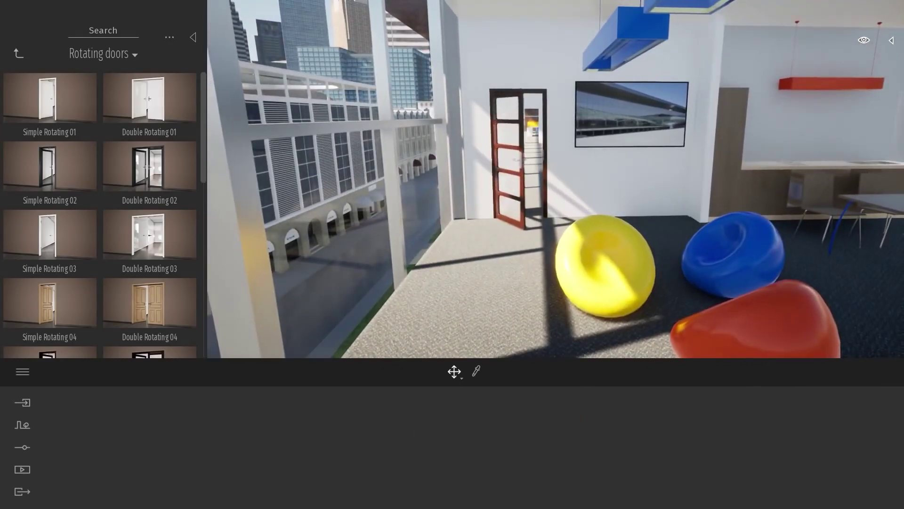
pyautogui.press('Up')
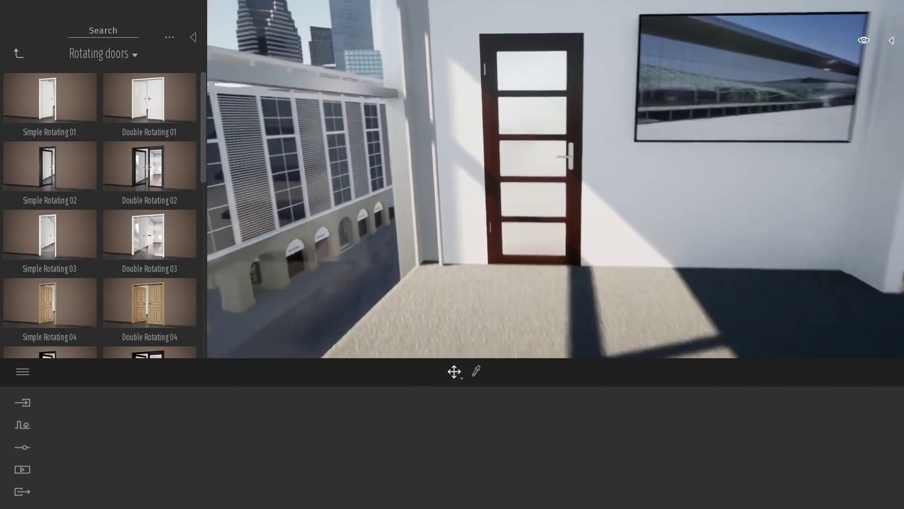
pyautogui.press('Up')
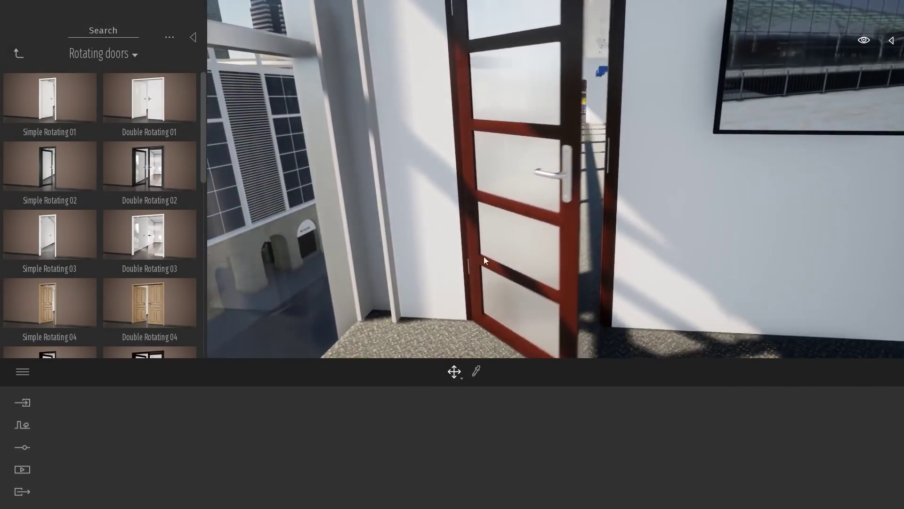
# Resize the door to fit the doorway, with a width of 0.92 m and a height of 2.07 m.
pyautogui.click(485, 260)
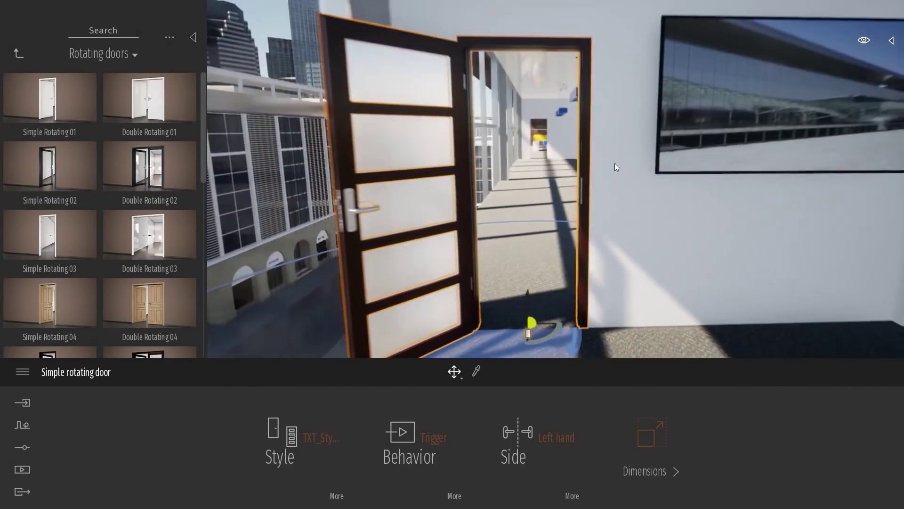
pyautogui.click(650, 435)
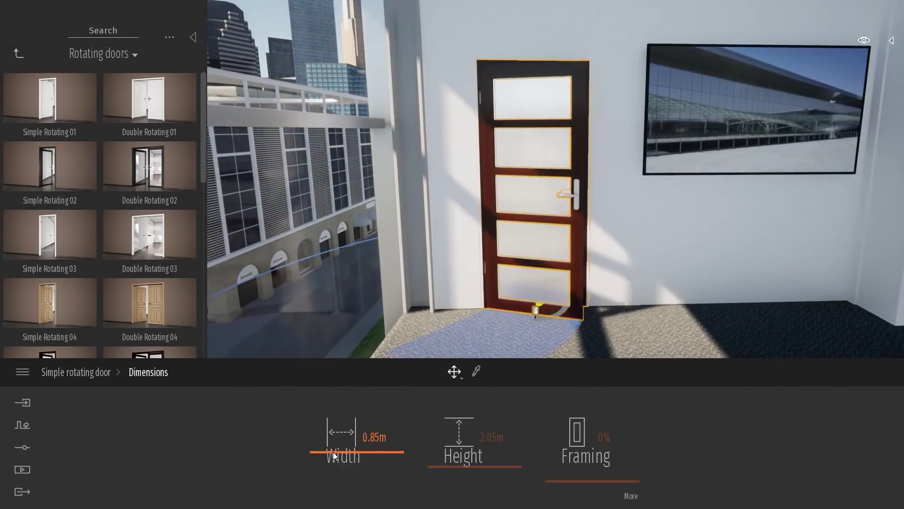
pyautogui.moveTo(333, 451); pyautogui.dragTo(334, 443)
pyautogui.keyDown('shift'); pyautogui.moveTo(569, 231); pyautogui.dragTo(568, 231, button='middle'); pyautogui.keyUp('shift')
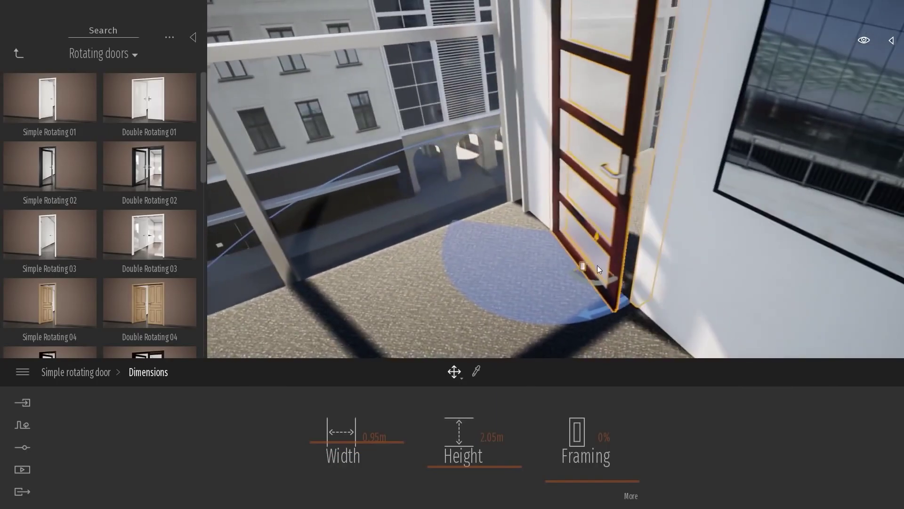
pyautogui.press('r')
pyautogui.click(563, 266)
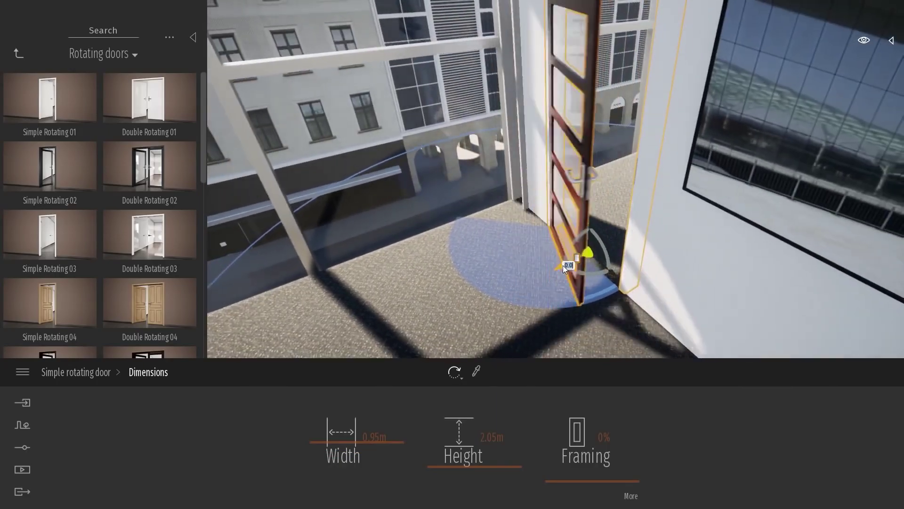
pyautogui.moveTo(560, 267); pyautogui.dragTo(572, 244, button='right')
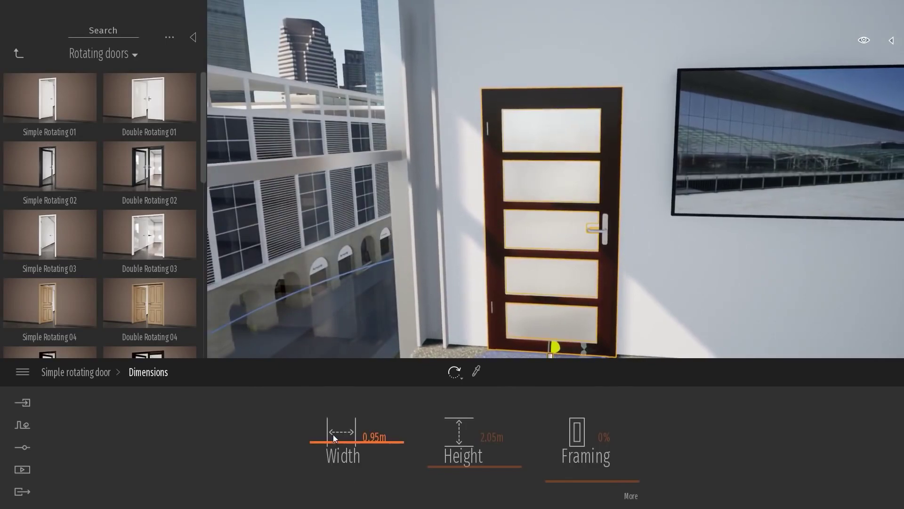
pyautogui.moveTo(332, 436)
pyautogui.mouseDown()
pyautogui.moveTo(358, 438)
pyautogui.moveTo(339, 449)
pyautogui.mouseUp()
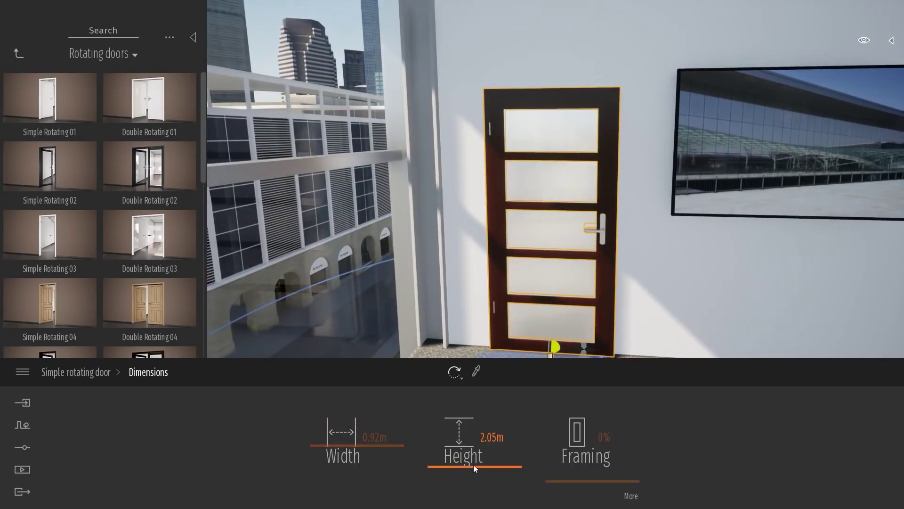
pyautogui.moveTo(473, 465)
pyautogui.mouseDown()
pyautogui.moveTo(483, 465)
pyautogui.moveTo(475, 464)
pyautogui.mouseUp()
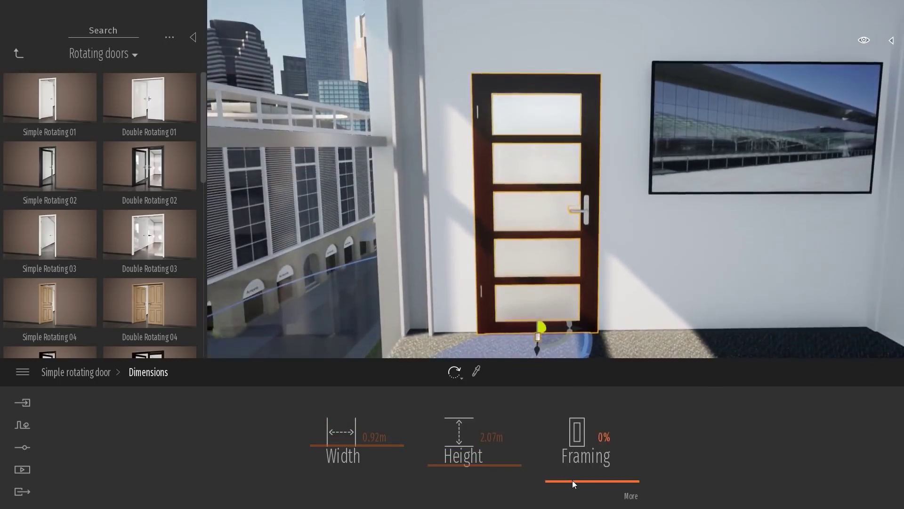
# Set the door's overall framing to 1%, its lock style to 67% and its bottom rail to 9%.
pyautogui.moveTo(572, 480)
pyautogui.mouseDown()
pyautogui.moveTo(580, 415)
pyautogui.moveTo(582, 480)
pyautogui.mouseUp()
pyautogui.click(633, 499)
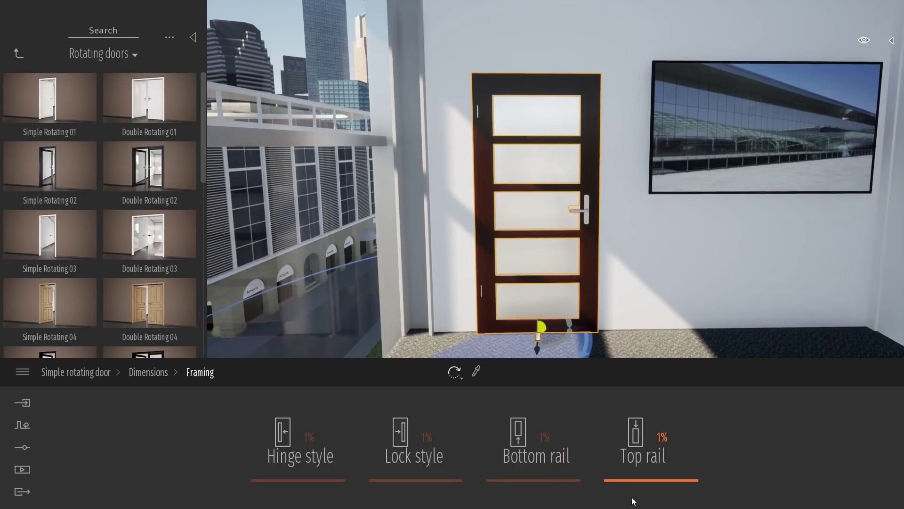
pyautogui.moveTo(271, 479); pyautogui.dragTo(271, 425)
pyautogui.moveTo(372, 479); pyautogui.dragTo(391, 425)
pyautogui.moveTo(546, 480)
pyautogui.mouseDown()
pyautogui.moveTo(549, 426)
pyautogui.moveTo(563, 481)
pyautogui.moveTo(550, 476)
pyautogui.mouseUp()
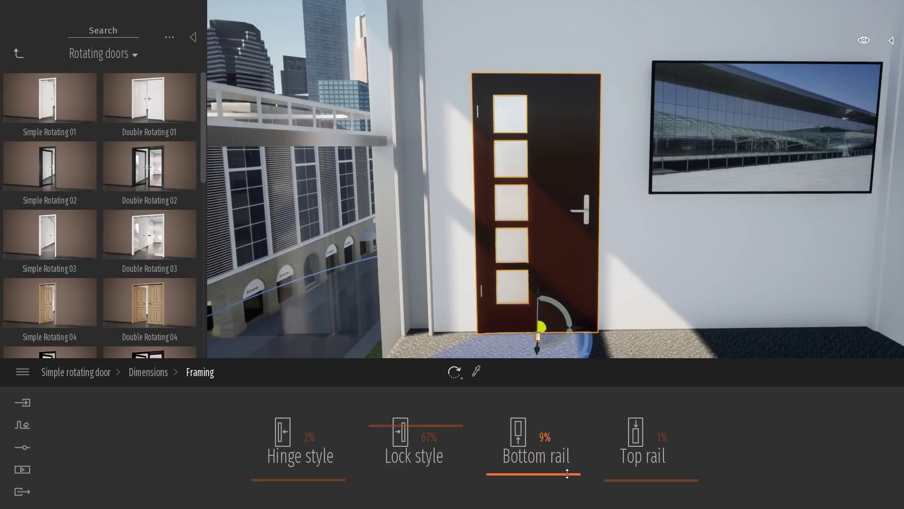
# Shift the door's glass panels toward the handle by setting the lock style to 7% and the hinge style to 74%.
pyautogui.moveTo(372, 426); pyautogui.dragTo(399, 431)
pyautogui.moveTo(298, 479); pyautogui.dragTo(308, 420)
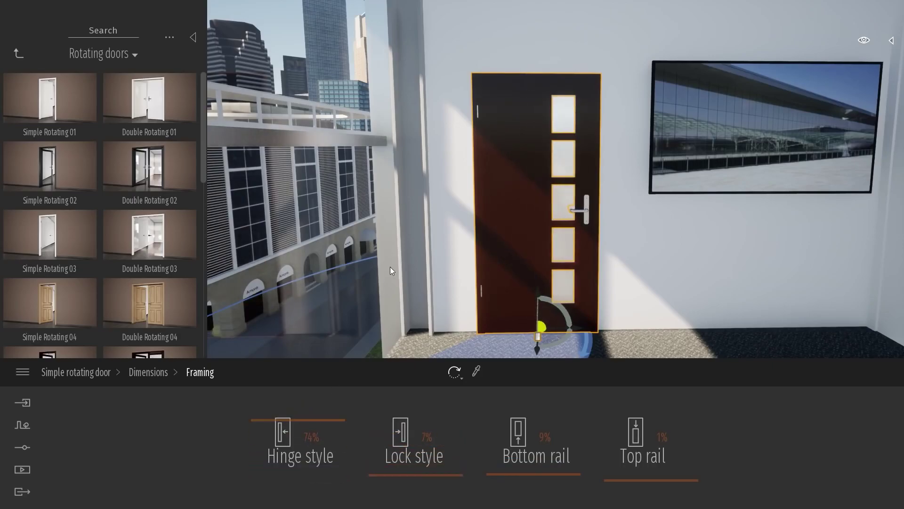
pyautogui.click(434, 338)
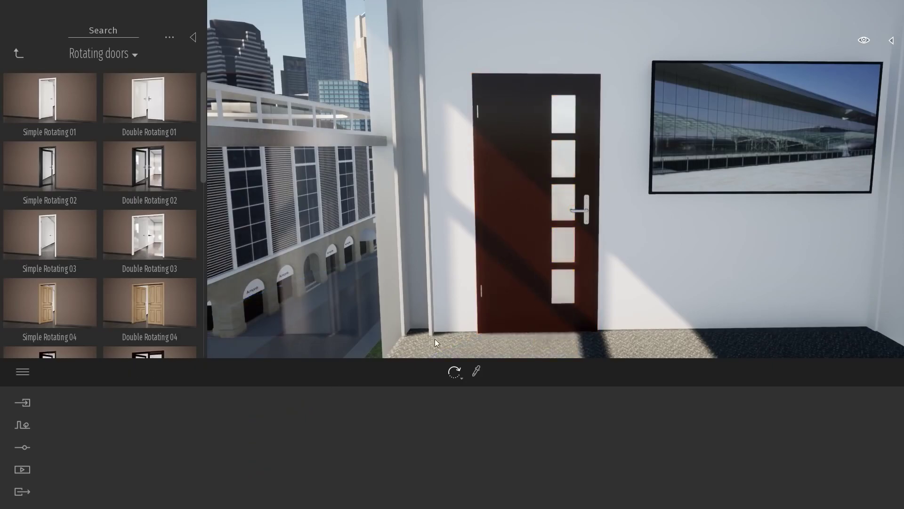
# Try grey 4A494A as the colour of the door's brown panel material and cancel the change.
pyautogui.click(476, 370)
pyautogui.click(523, 206)
pyautogui.click(380, 443)
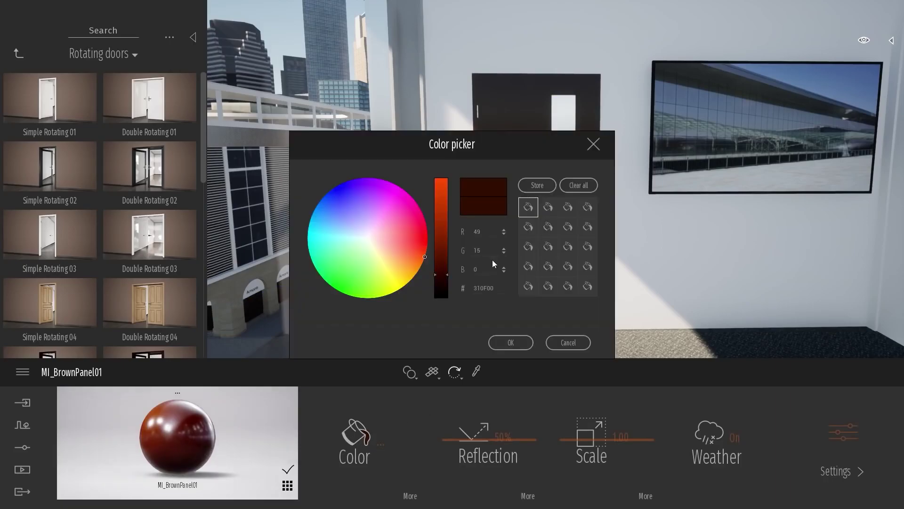
pyautogui.moveTo(401, 160); pyautogui.dragTo(282, 236)
pyautogui.moveTo(283, 313); pyautogui.dragTo(248, 321)
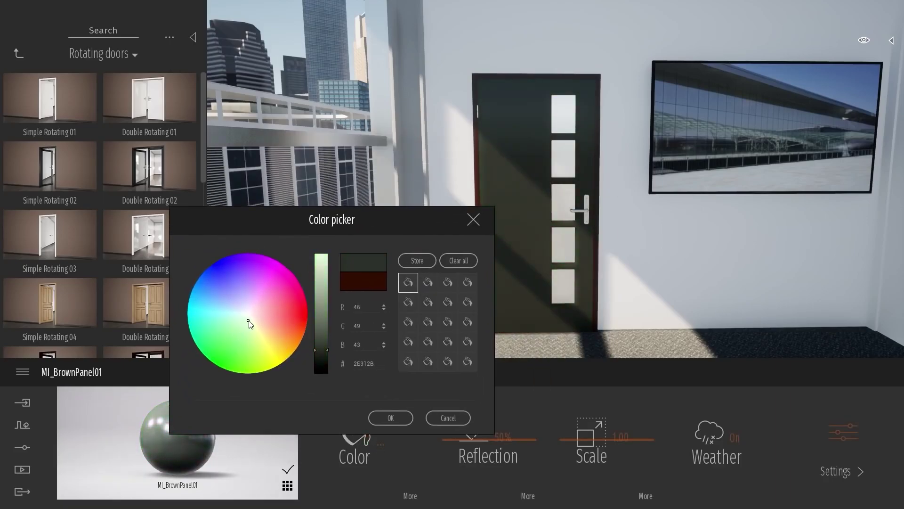
pyautogui.moveTo(320, 296)
pyautogui.mouseDown()
pyautogui.moveTo(321, 279)
pyautogui.moveTo(333, 358)
pyautogui.mouseUp()
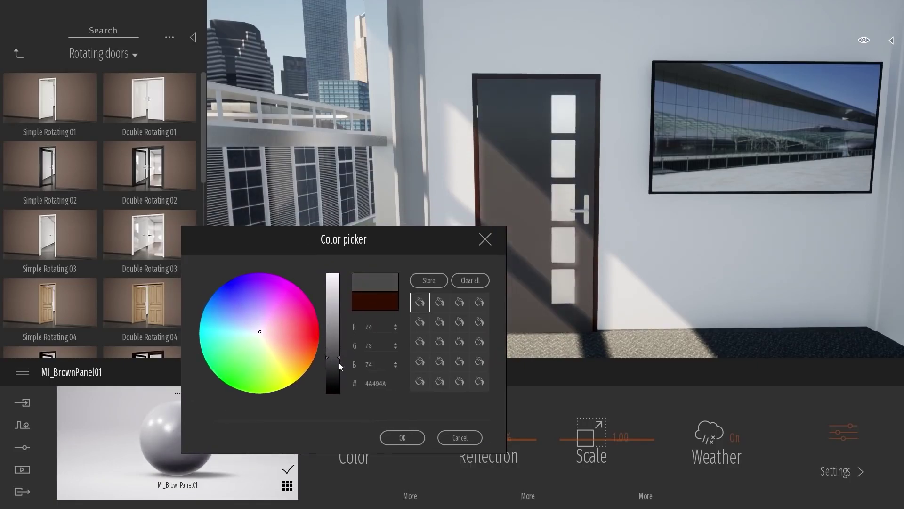
pyautogui.click(459, 437)
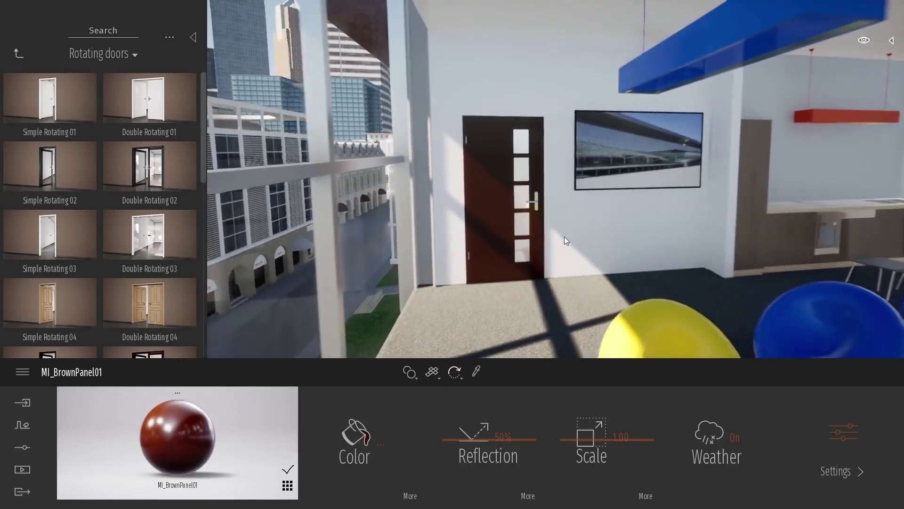
# Change the door's handle style to the long pull bar TXT_Handle10.
pyautogui.click(510, 205)
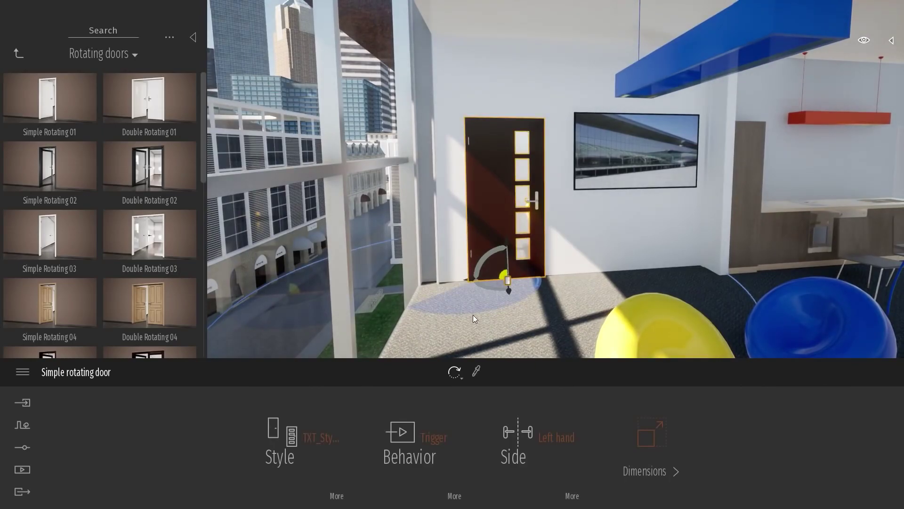
pyautogui.click(341, 495)
pyautogui.scroll(5, 532, 202)
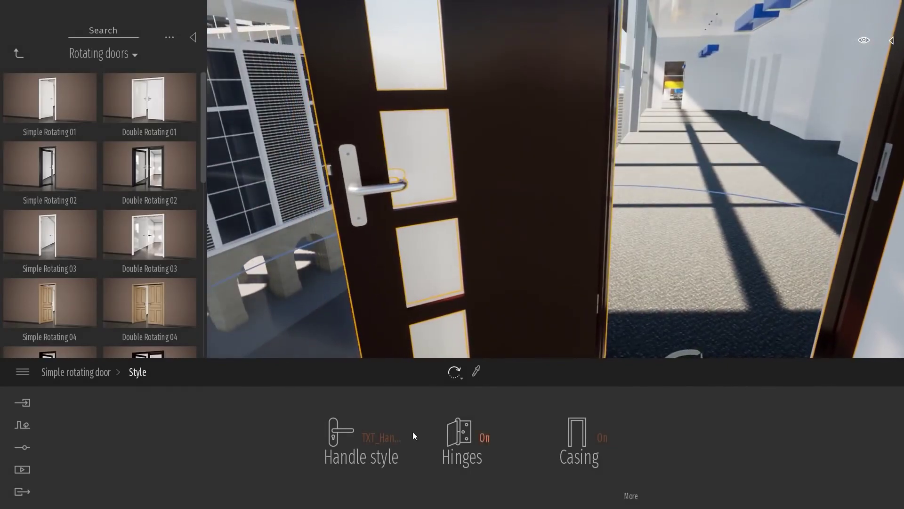
pyautogui.click(353, 457)
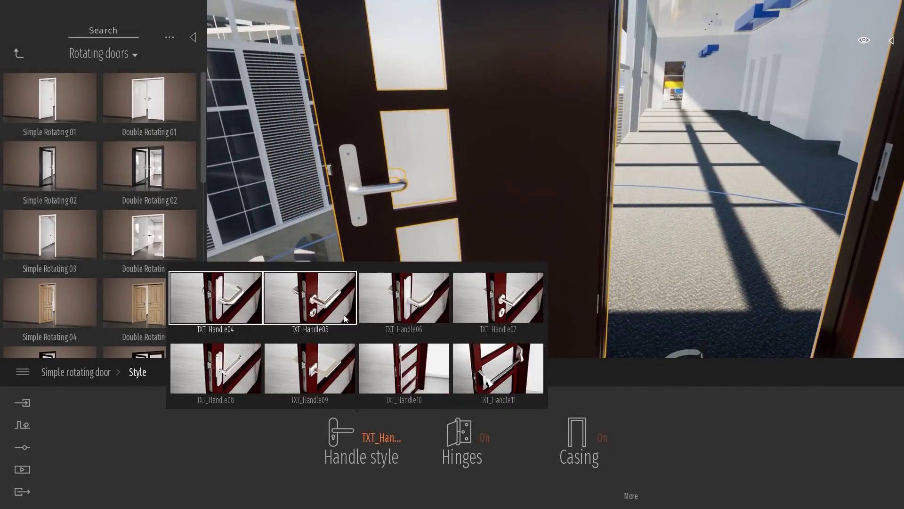
pyautogui.click(391, 367)
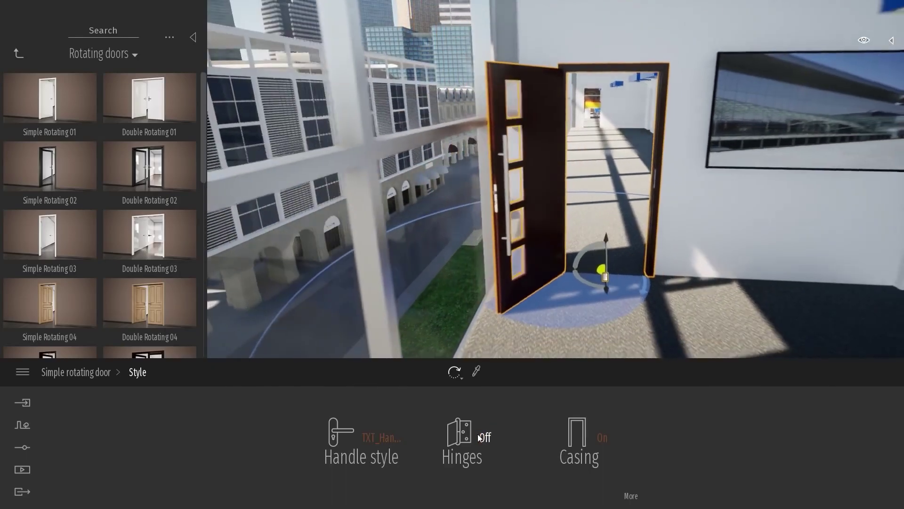
# Turn the door's hinges on and its casing off, and look through the casing styles.
pyautogui.click(481, 437)
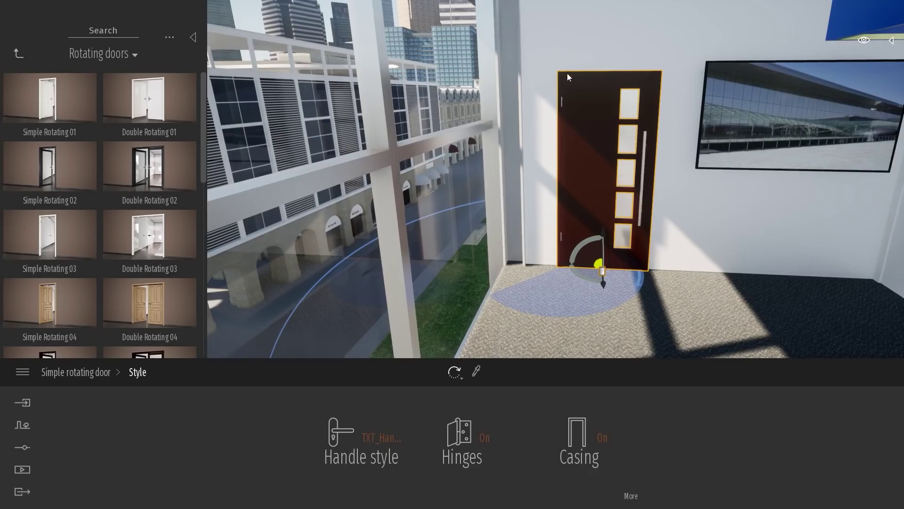
pyautogui.click(600, 440)
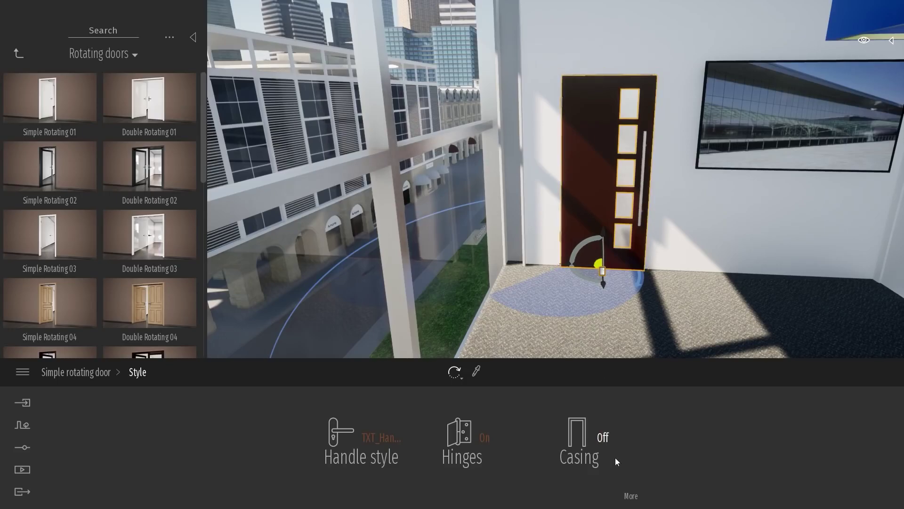
pyautogui.click(633, 498)
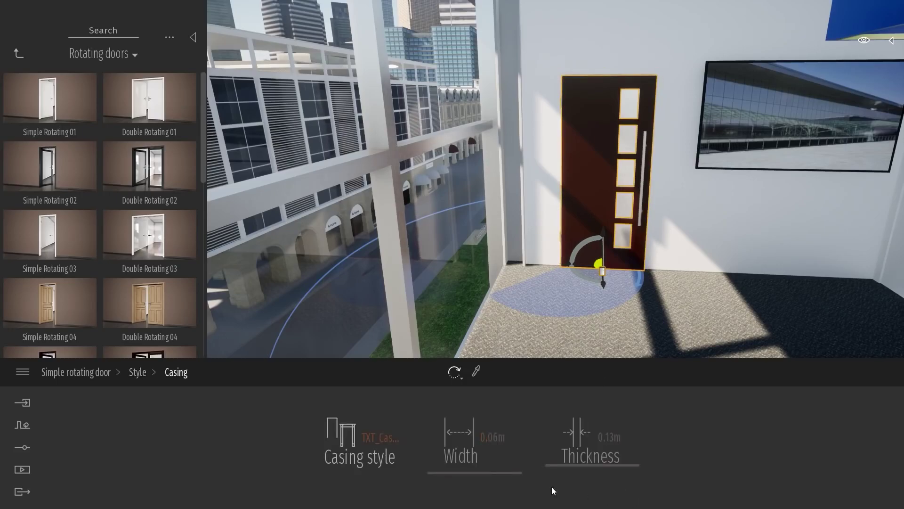
pyautogui.click(347, 449)
pyautogui.click(422, 378)
pyautogui.click(92, 375)
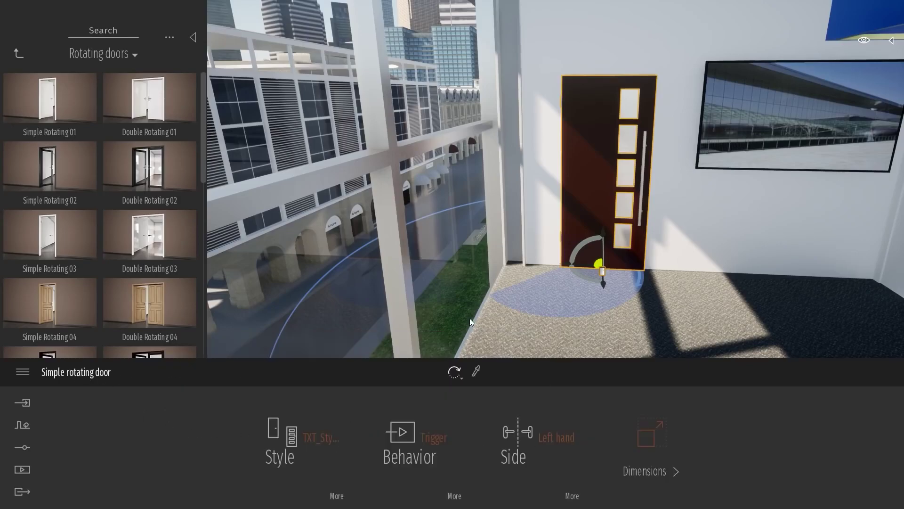
# Delete the single rotating door from the doorway beside the windows.
pyautogui.moveTo(471, 321); pyautogui.dragTo(604, 276, button='right')
pyautogui.scroll(-2, 603, 276)
pyautogui.press('Escape')
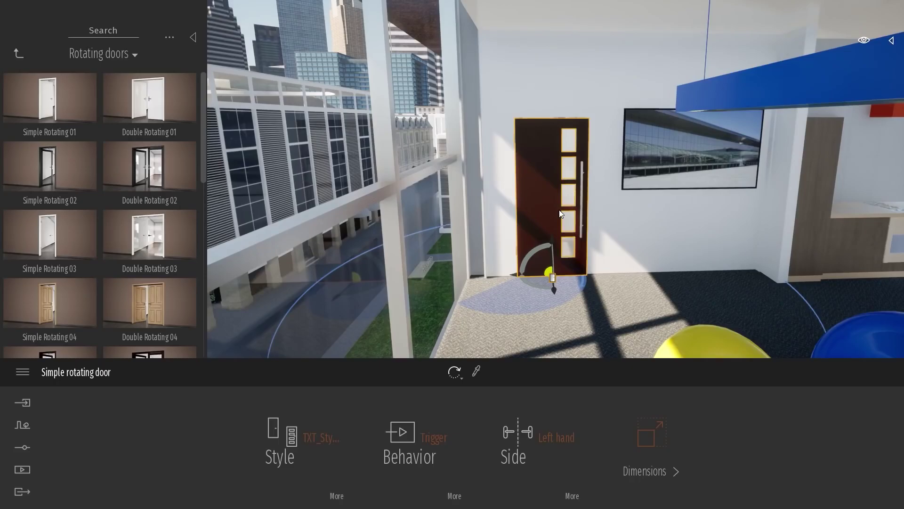
pyautogui.press('Delete')
# Place a Double Rotating 01 door over the emptied doorway, align it with the opening, and set its side to open to Both.
pyautogui.moveTo(137, 102)
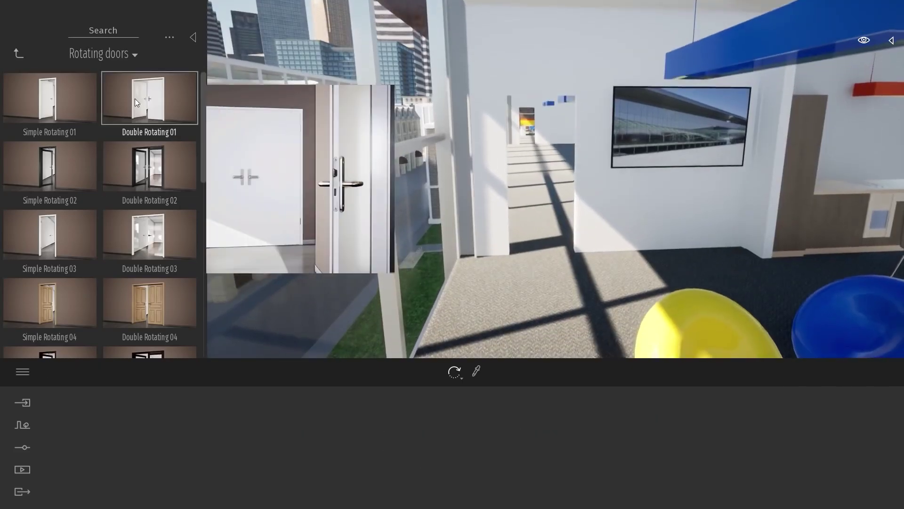
pyautogui.moveTo(136, 102); pyautogui.dragTo(555, 311)
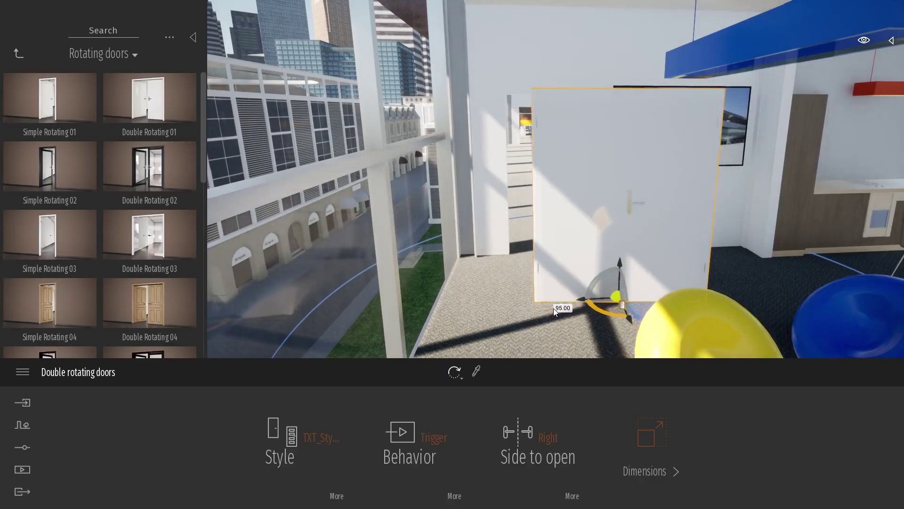
pyautogui.moveTo(611, 310); pyautogui.dragTo(517, 296)
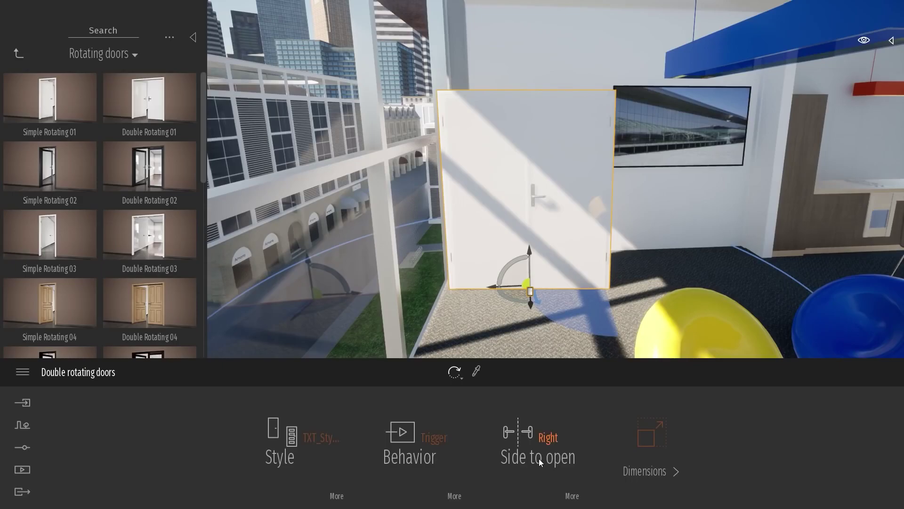
pyautogui.moveTo(526, 289); pyautogui.dragTo(552, 295)
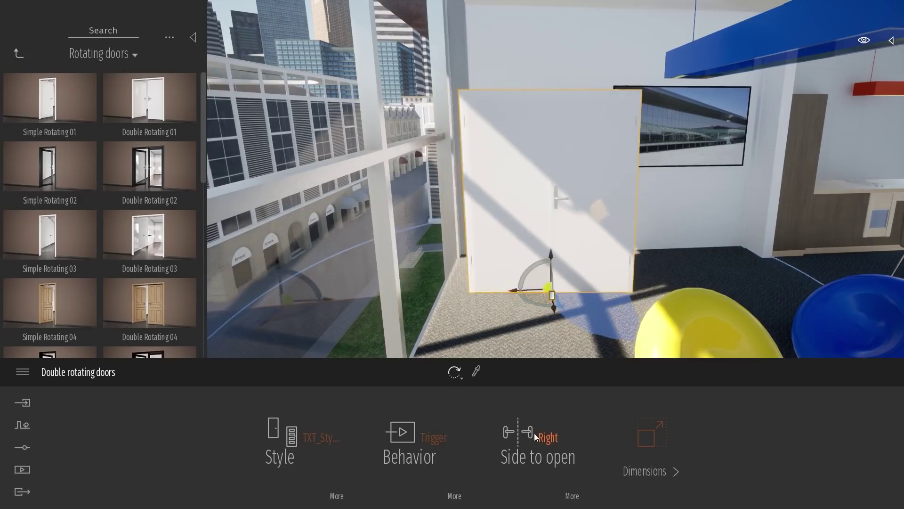
pyautogui.click(534, 433)
pyautogui.click(534, 398)
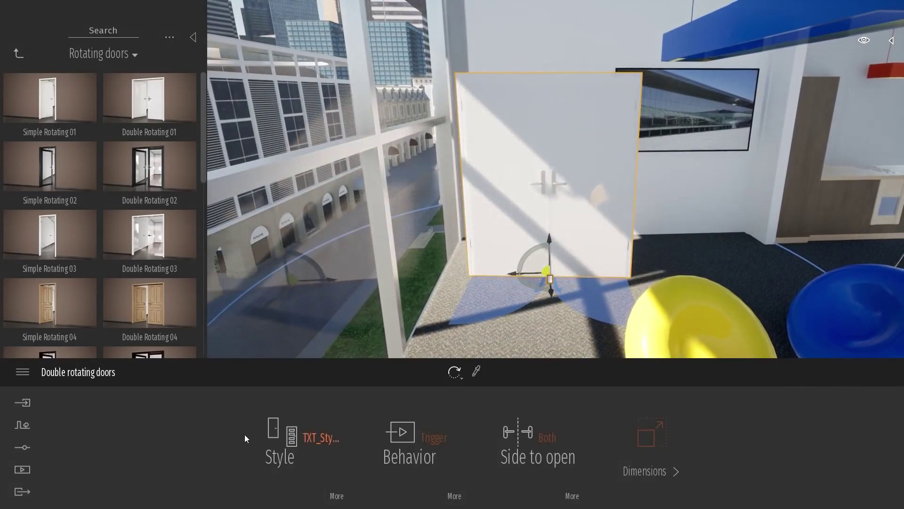
# Delete the double rotating door from the doorway beside the windows.
pyautogui.press('Escape')
pyautogui.press('Delete')
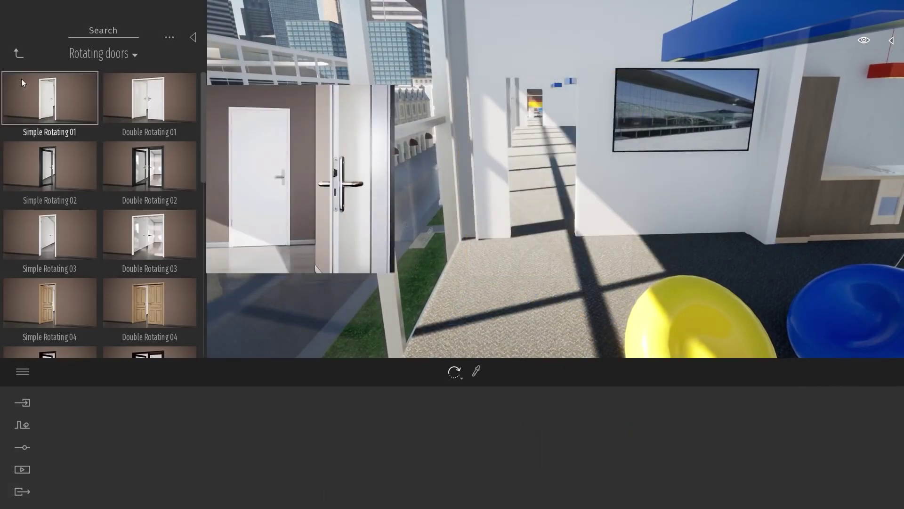
# Place a Simple Sliding 01 door from the sliding doors library in the emptied doorway beside the windows.
pyautogui.click(18, 53)
pyautogui.click(125, 110)
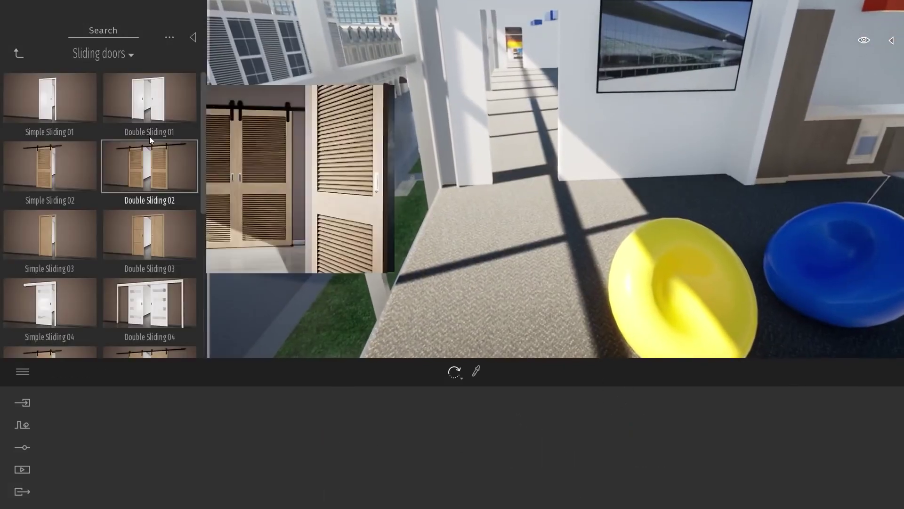
pyautogui.moveTo(60, 111); pyautogui.dragTo(521, 196)
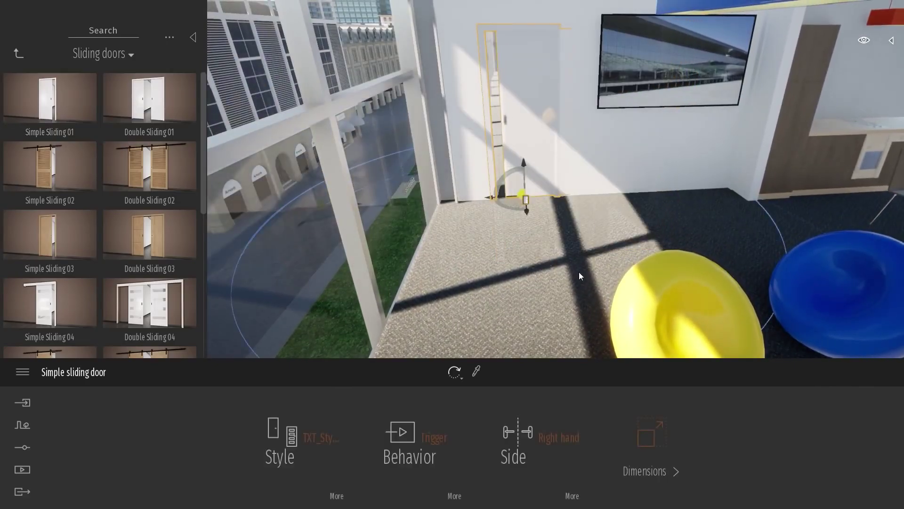
# Approach the sliding door to check how it opens, and examine its side and handle style options.
pyautogui.moveTo(580, 276); pyautogui.dragTo(542, 191, button='right')
pyautogui.press('w')
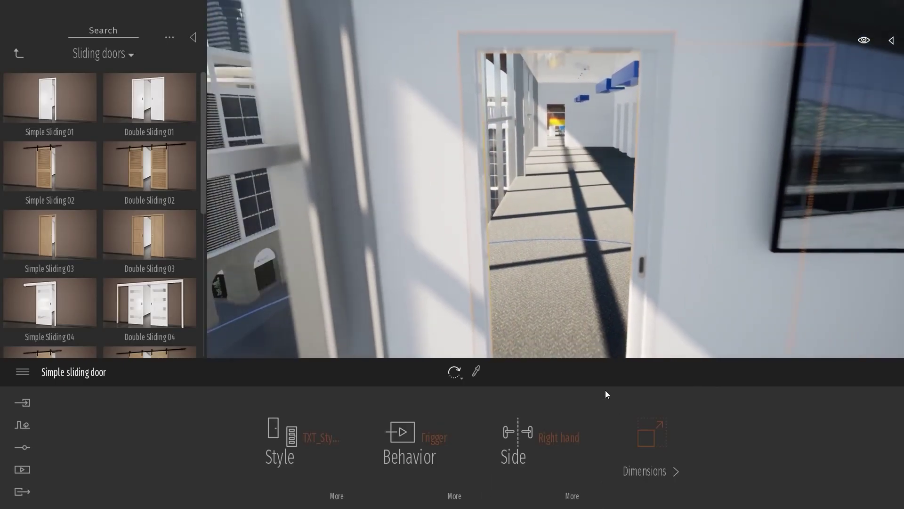
pyautogui.click(549, 426)
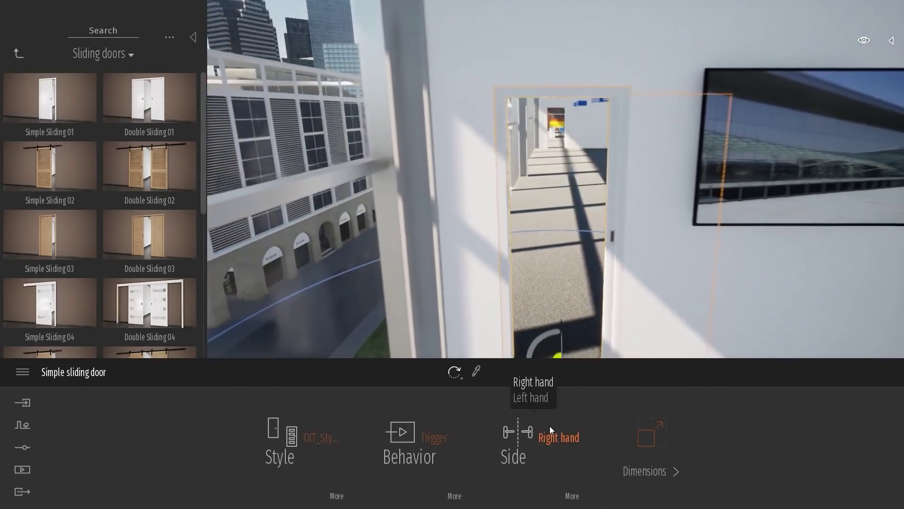
pyautogui.click(337, 496)
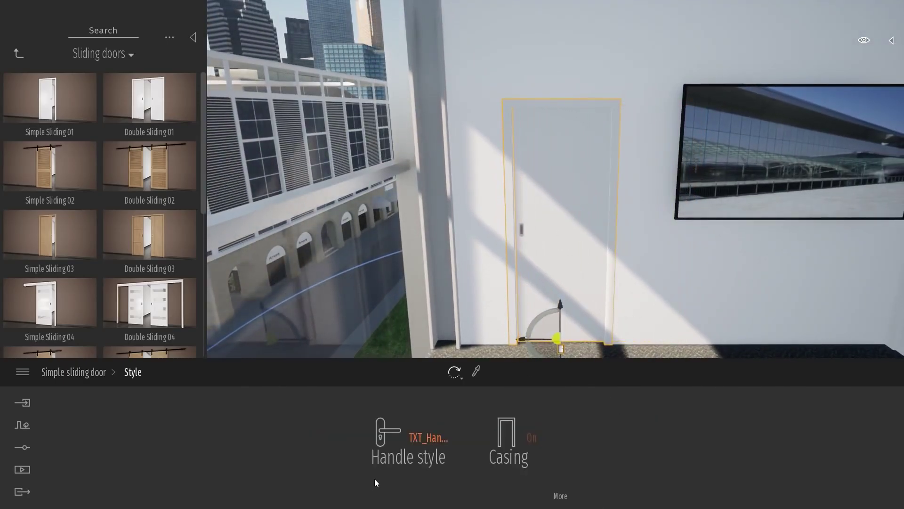
pyautogui.click(401, 457)
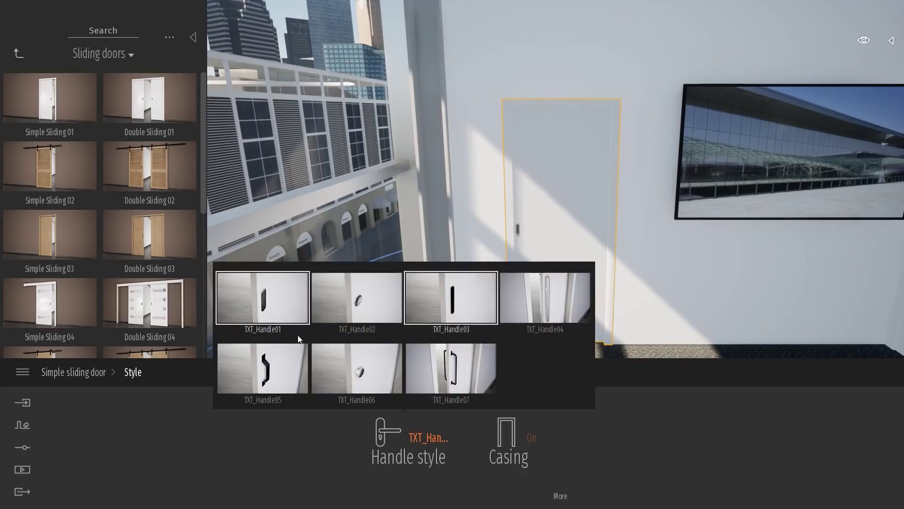
pyautogui.click(72, 373)
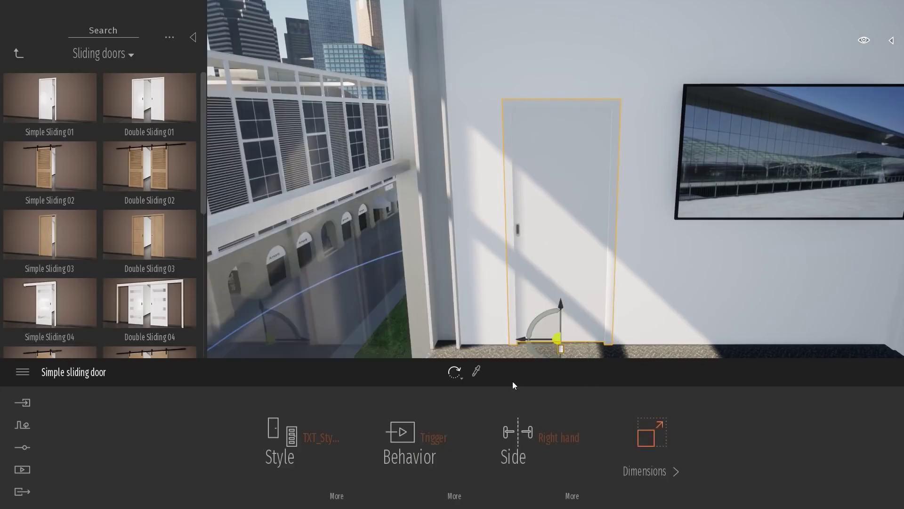
# Delete the sliding door from the doorway beside the windows.
pyautogui.click(604, 193)
pyautogui.press('Delete')
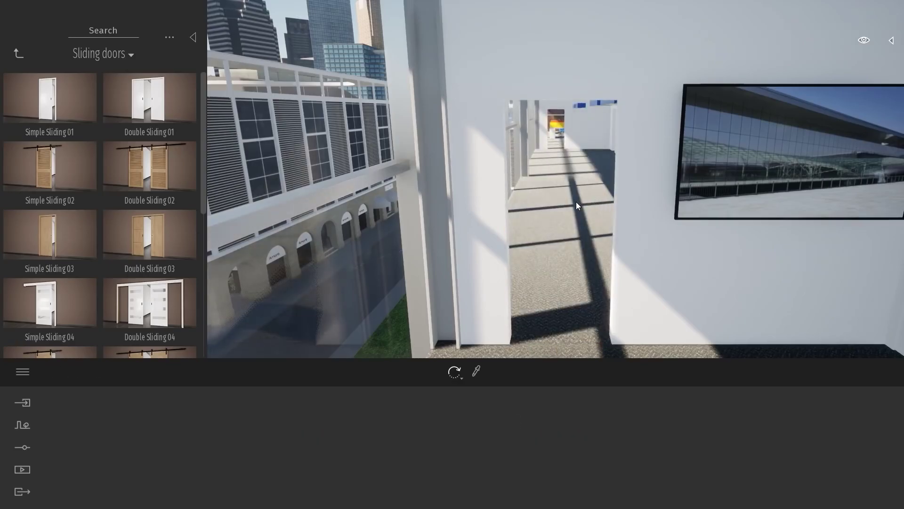
pyautogui.moveTo(576, 201)
pyautogui.mouseDown(button='right')
pyautogui.moveTo(612, 201)
pyautogui.moveTo(583, 204)
pyautogui.mouseUp(button='right')
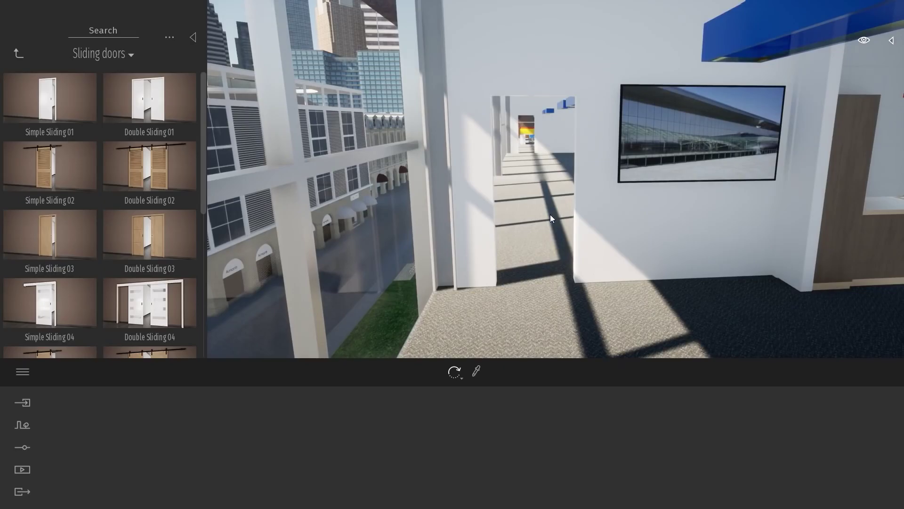
pyautogui.press('s')
pyautogui.moveTo(550, 214); pyautogui.dragTo(612, 214, button='right')
pyautogui.press('q')
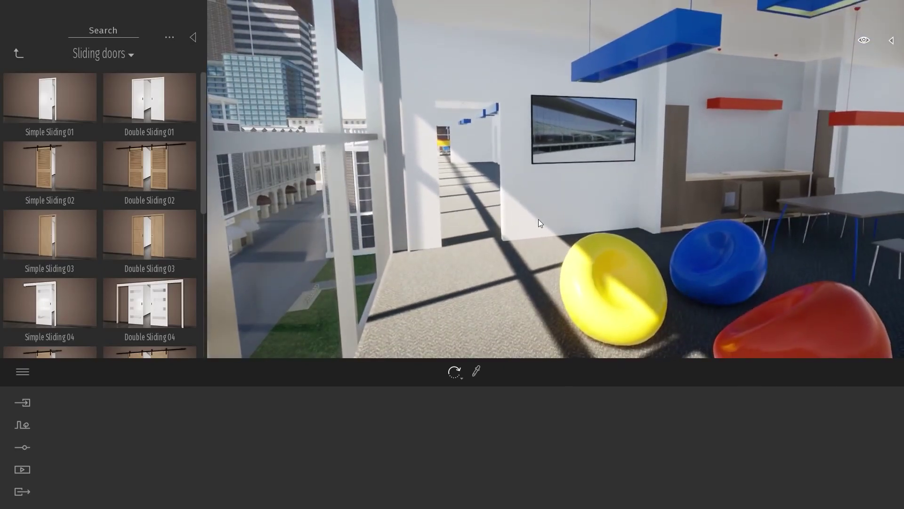
pyautogui.moveTo(538, 219); pyautogui.dragTo(530, 219, button='right')
pyautogui.press('w')
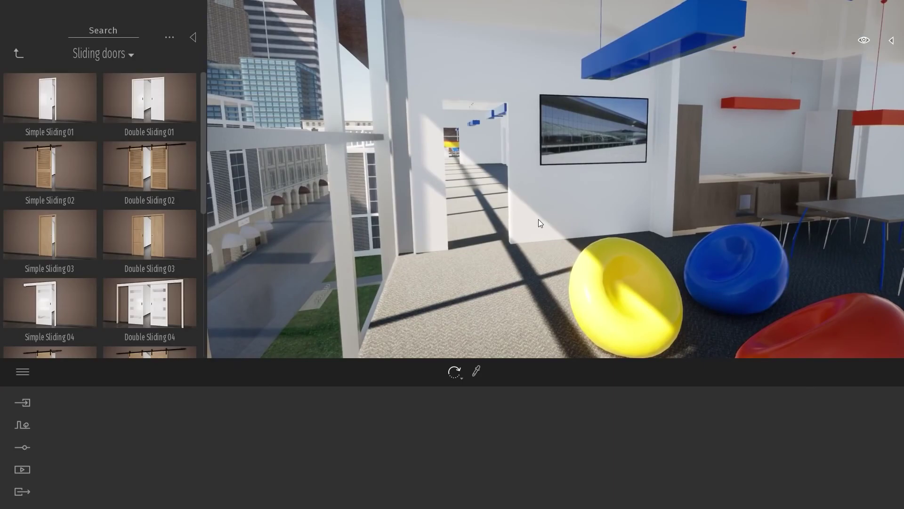
pyautogui.moveTo(539, 221); pyautogui.dragTo(544, 235, button='right')
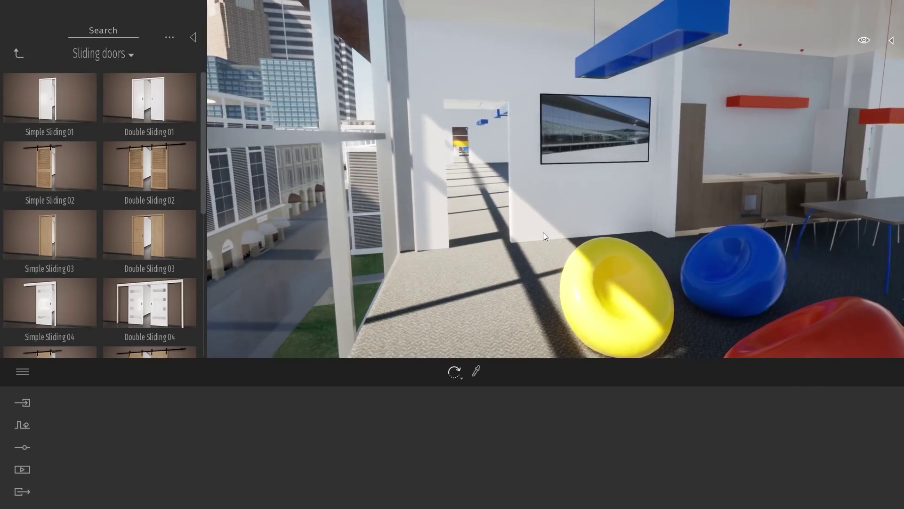
# Import the geometry file Doors.fbx with the Collapse option set to Keep hierarchy.
pyautogui.click(26, 403)
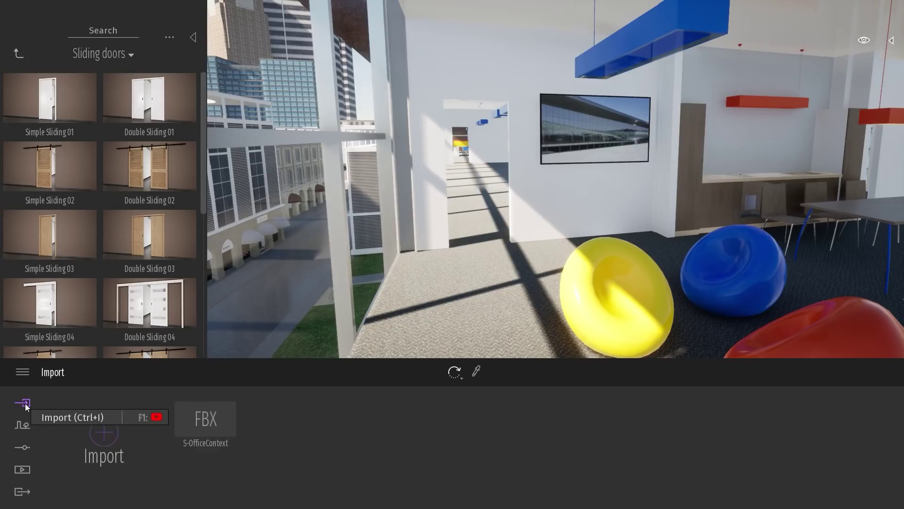
pyautogui.click(113, 435)
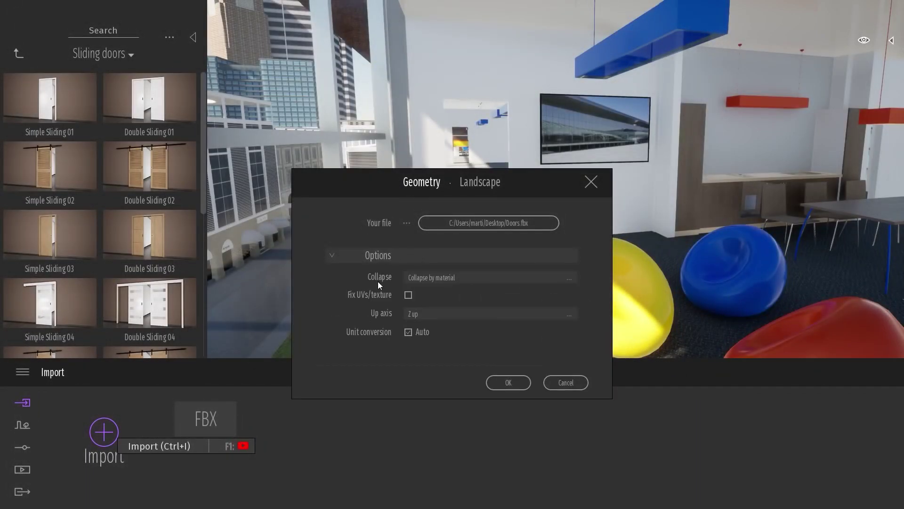
pyautogui.click(483, 280)
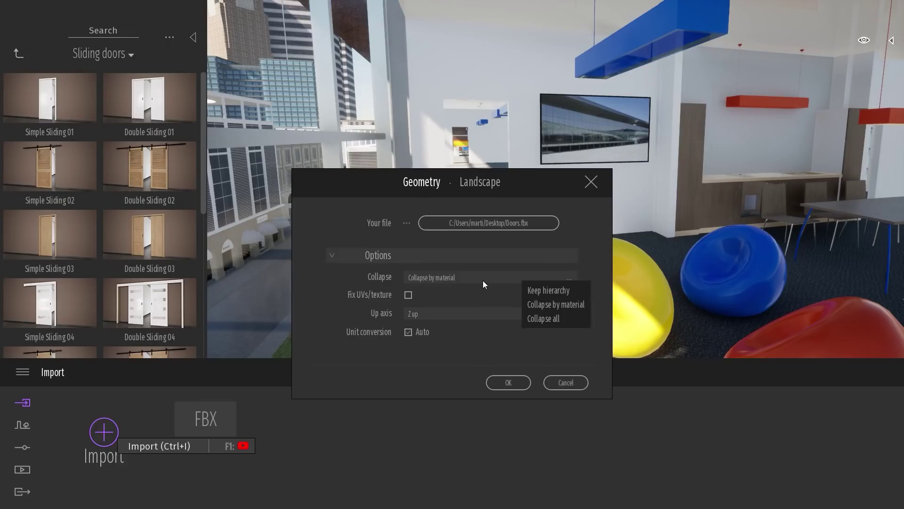
pyautogui.click(565, 293)
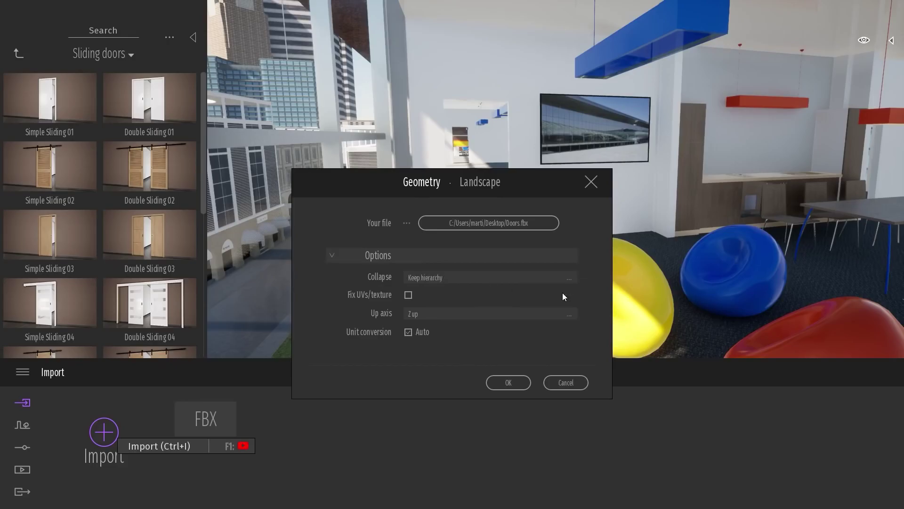
pyautogui.click(510, 382)
pyautogui.click(522, 333)
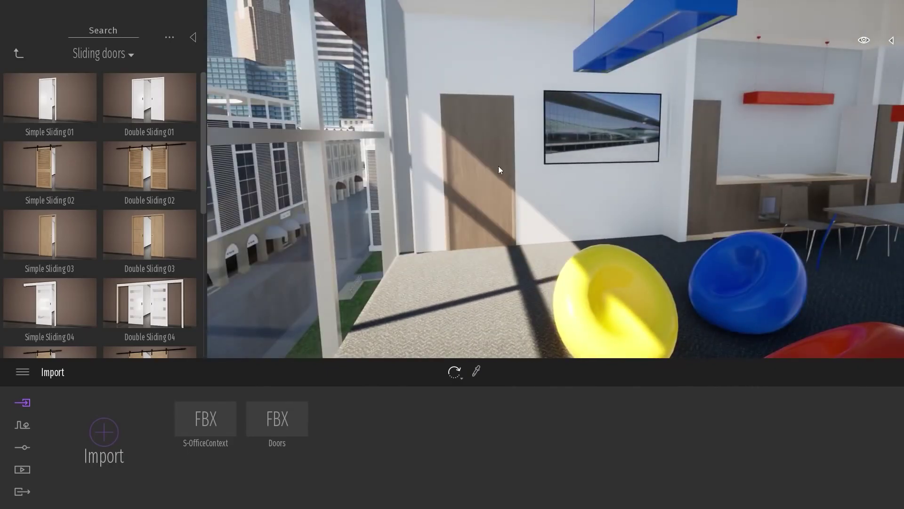
# Select the imported wooden door in the doorway beside the windows and inspect it.
pyautogui.click(498, 170)
pyautogui.moveTo(527, 198); pyautogui.dragTo(466, 212, button='right')
pyautogui.moveTo(672, 240); pyautogui.dragTo(615, 261, button='right')
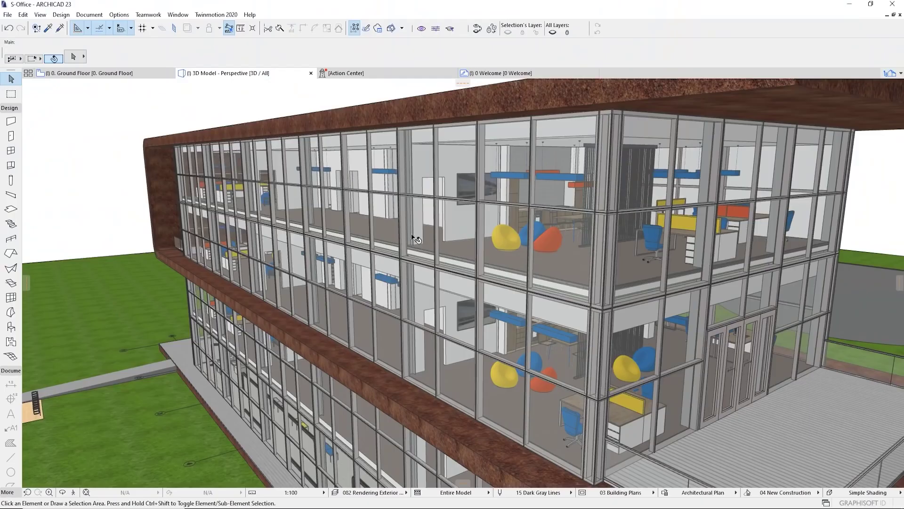
# Switch to ARCHICAD, select all elements of type Door with Find & Select, and apply the first anchor point option to them.
pyautogui.click(36, 27)
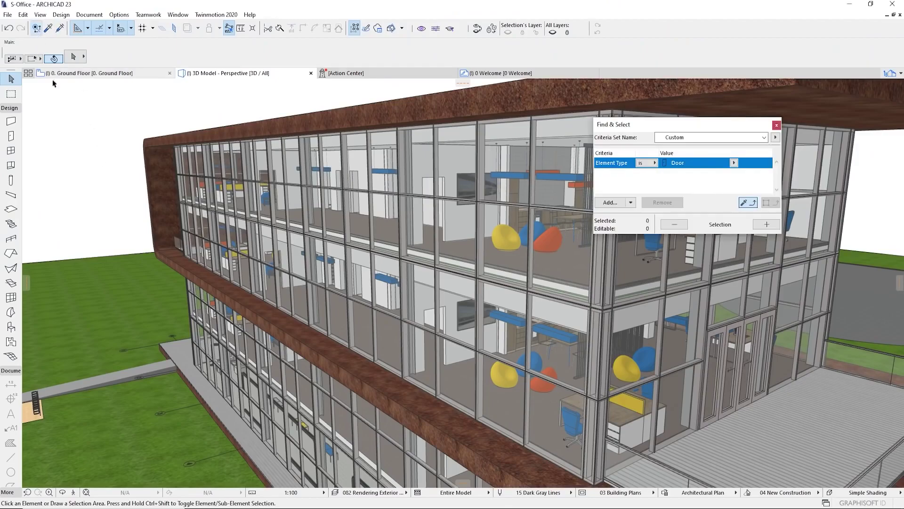
pyautogui.click(768, 226)
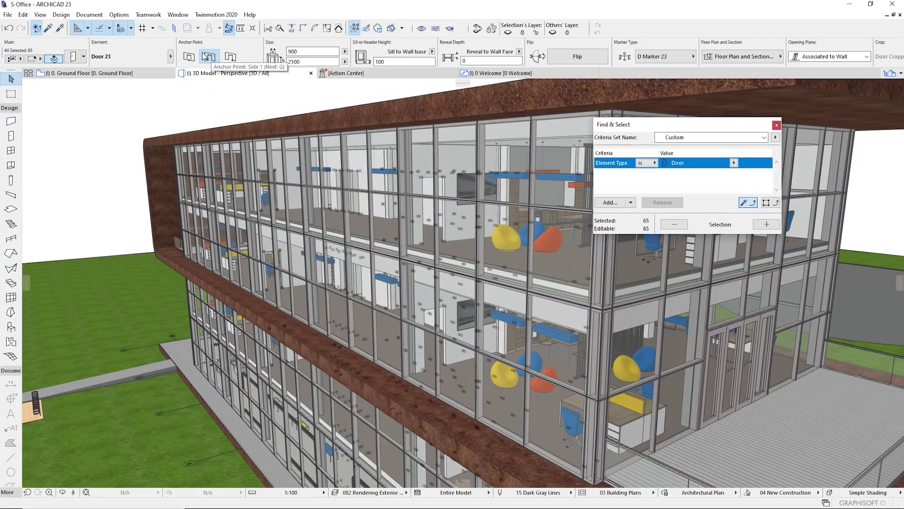
pyautogui.click(188, 58)
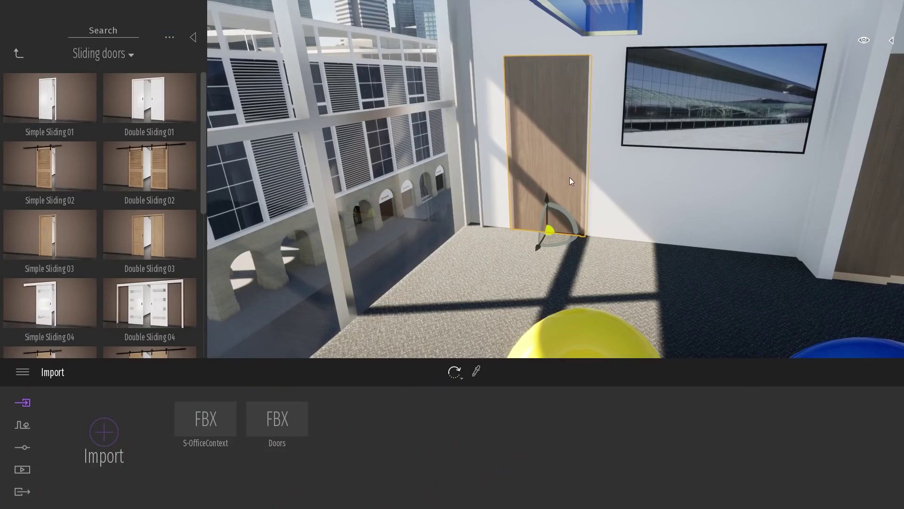
# Replace the selected imported D-03 door with the library door Simple Rotating 01, with Transform set to Off.
pyautogui.moveTo(569, 177); pyautogui.dragTo(657, 168, button='right')
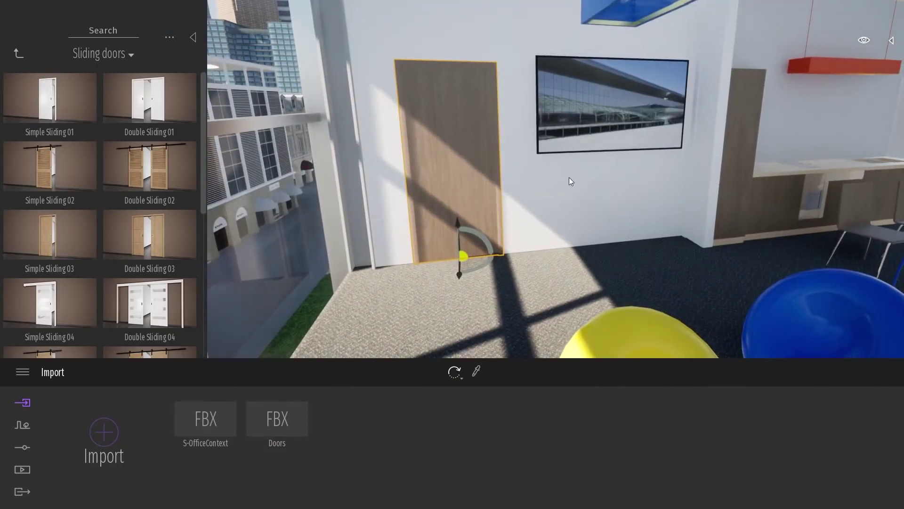
pyautogui.click(891, 41)
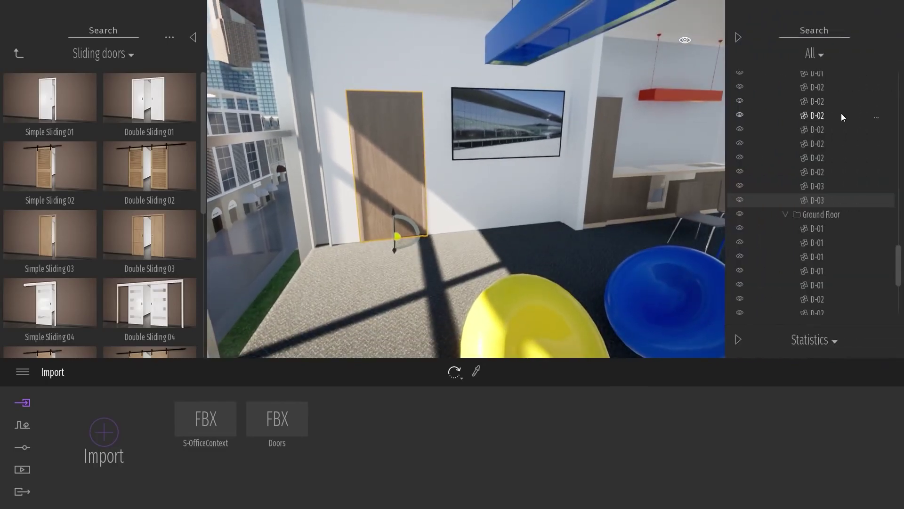
pyautogui.rightClick(820, 200)
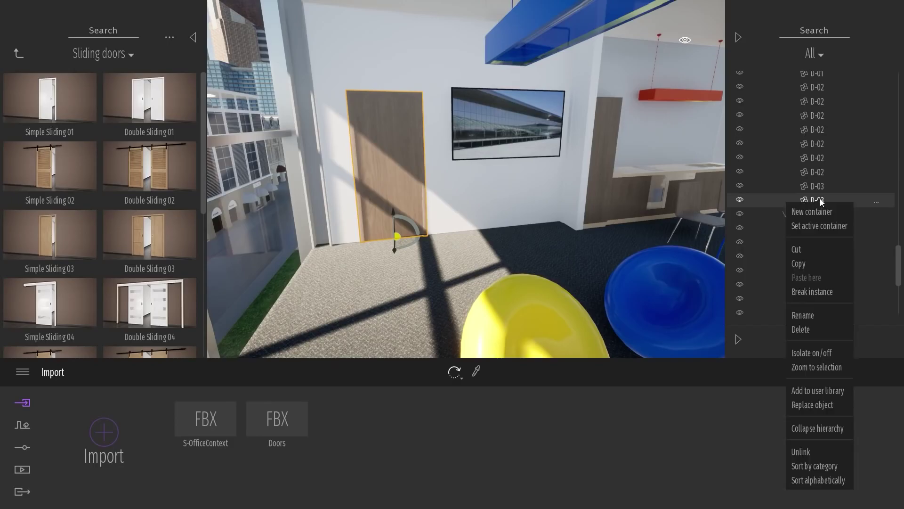
pyautogui.click(811, 404)
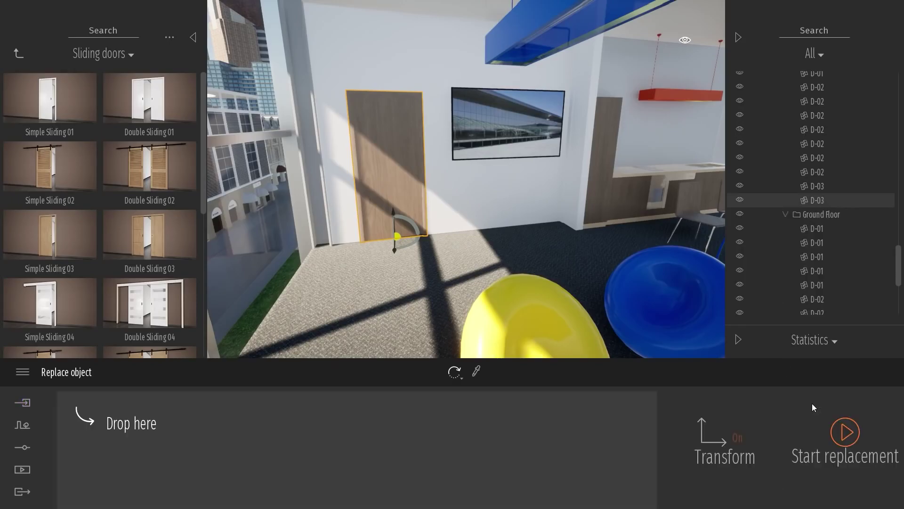
pyautogui.click(20, 55)
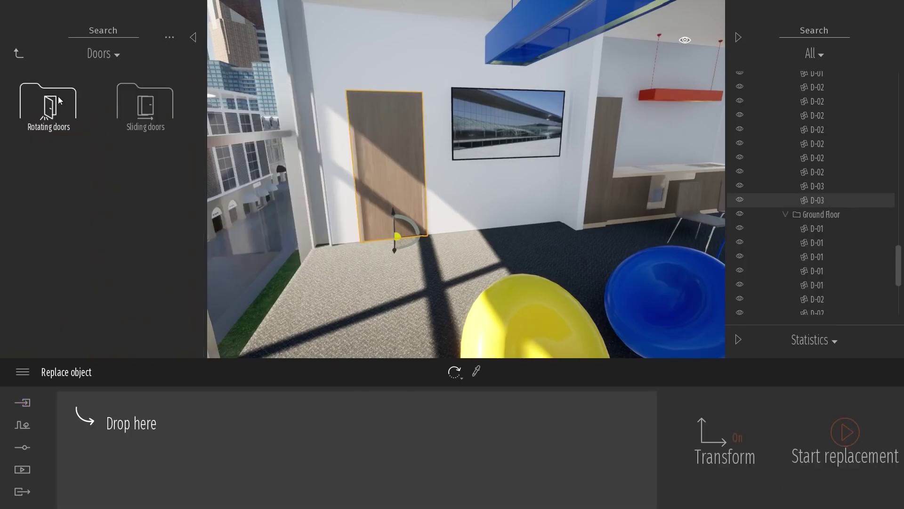
pyautogui.click(50, 98)
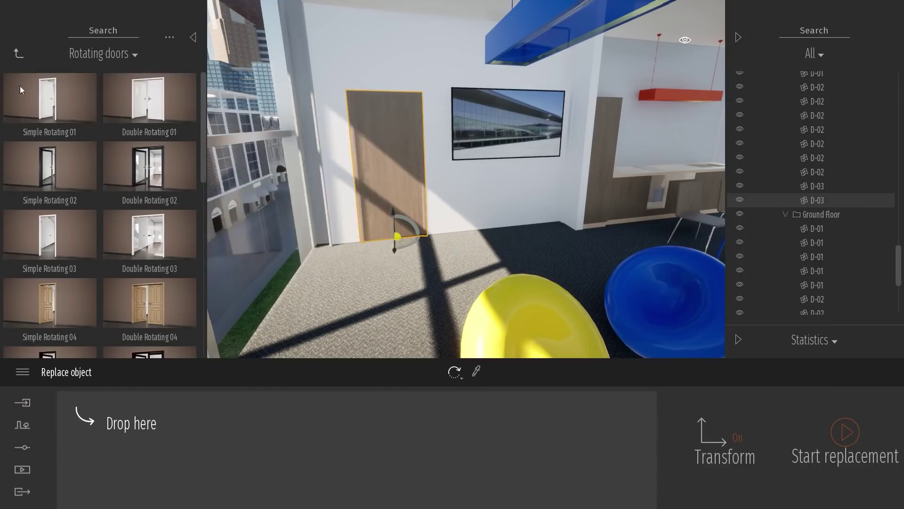
pyautogui.moveTo(61, 99); pyautogui.dragTo(191, 466)
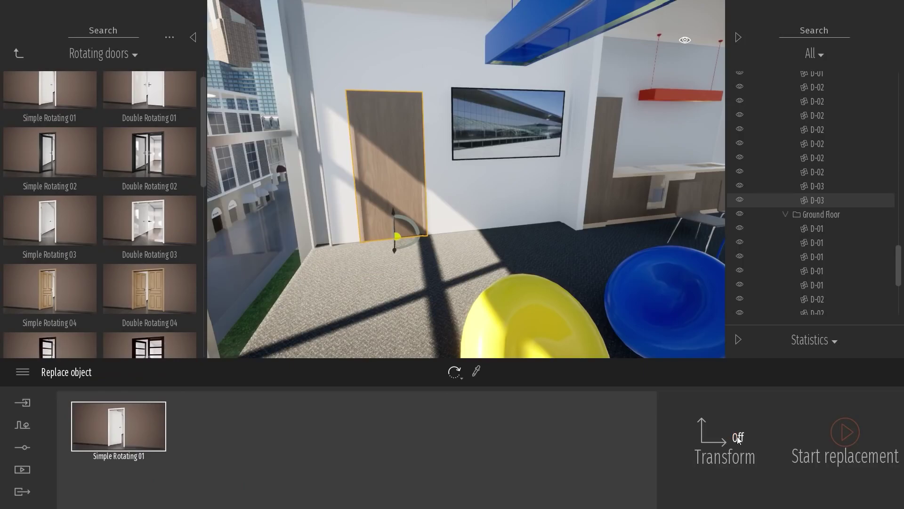
pyautogui.click(846, 434)
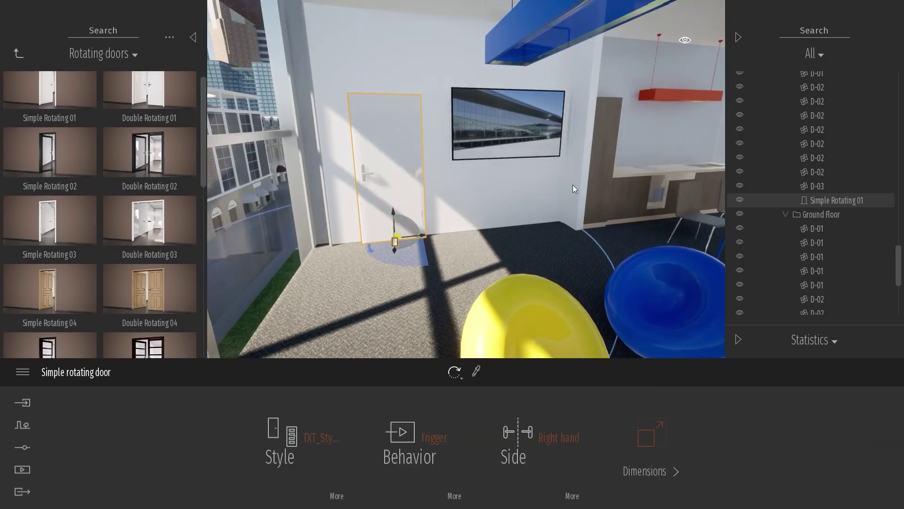
# Walk up to the replaced door to check its opening animation, and back away from it.
pyautogui.press('w')
pyautogui.moveTo(574, 186); pyautogui.dragTo(523, 179, button='right')
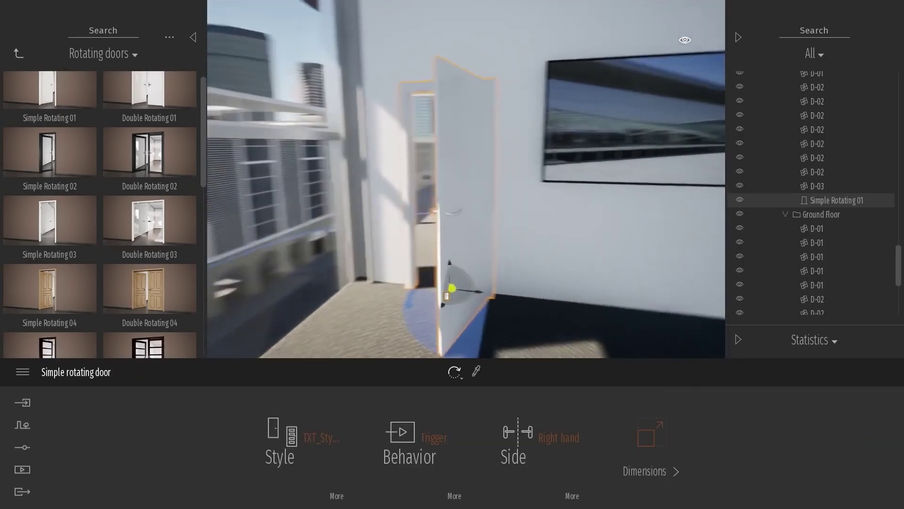
pyautogui.moveTo(574, 208); pyautogui.dragTo(551, 208, button='right')
pyautogui.press('s')
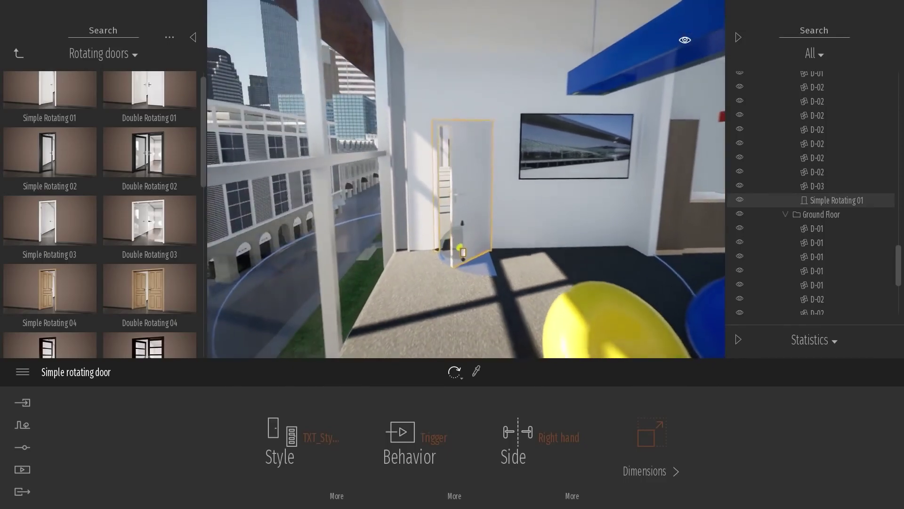
# Select the D-03 door listed above Simple Rotating 01 in the scene hierarchy and look through the neighbouring door entries.
pyautogui.click(819, 187)
pyautogui.scroll(-1, 827, 214)
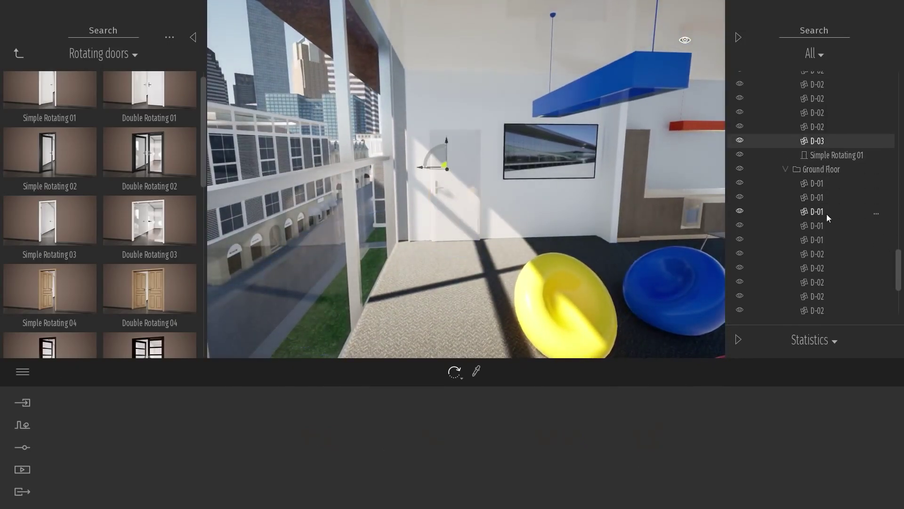
pyautogui.scroll(-3, 827, 232)
pyautogui.scroll(4, 825, 217)
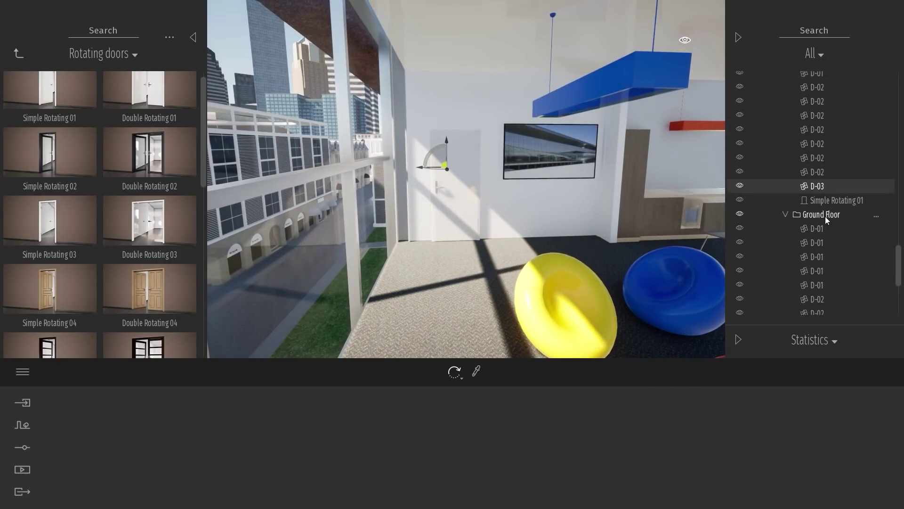
pyautogui.press('w')
pyautogui.moveTo(506, 210); pyautogui.dragTo(506, 207, button='right')
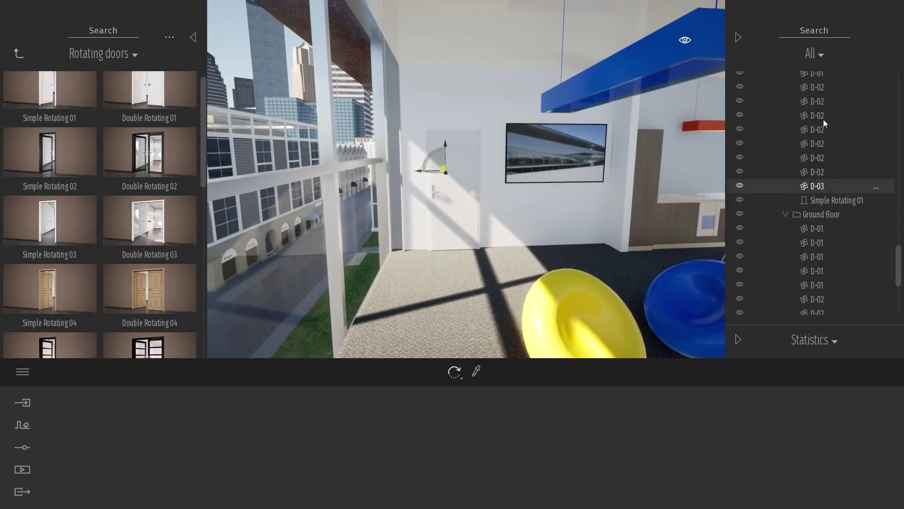
# Find the D-03 doors in the scene hierarchy, select them all, and add the already replaced Simple Rotating 01 door to the selection.
pyautogui.write('D-03')
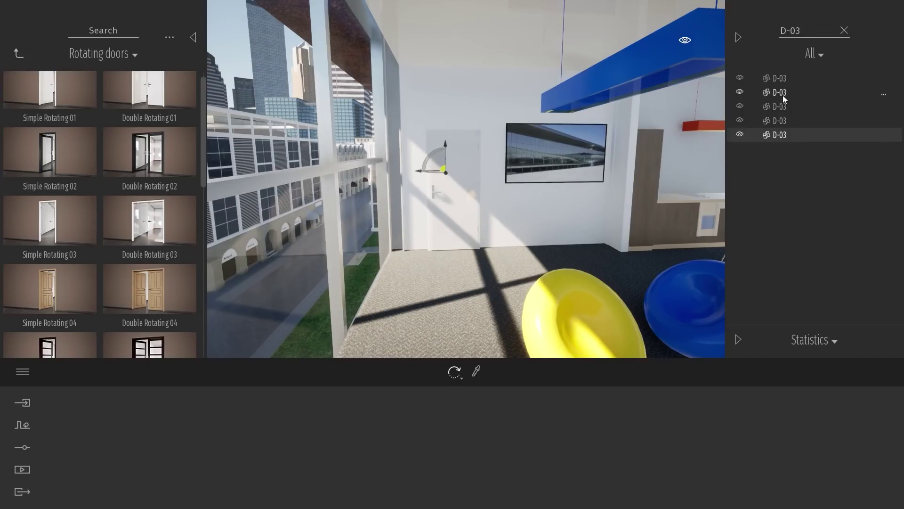
pyautogui.keyDown('shift'); pyautogui.click(780, 79); pyautogui.keyUp('shift')
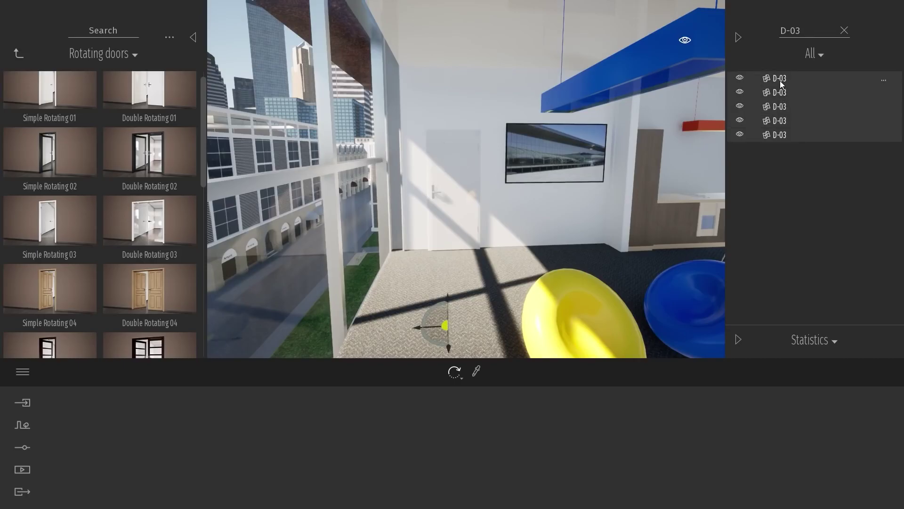
pyautogui.click(462, 166)
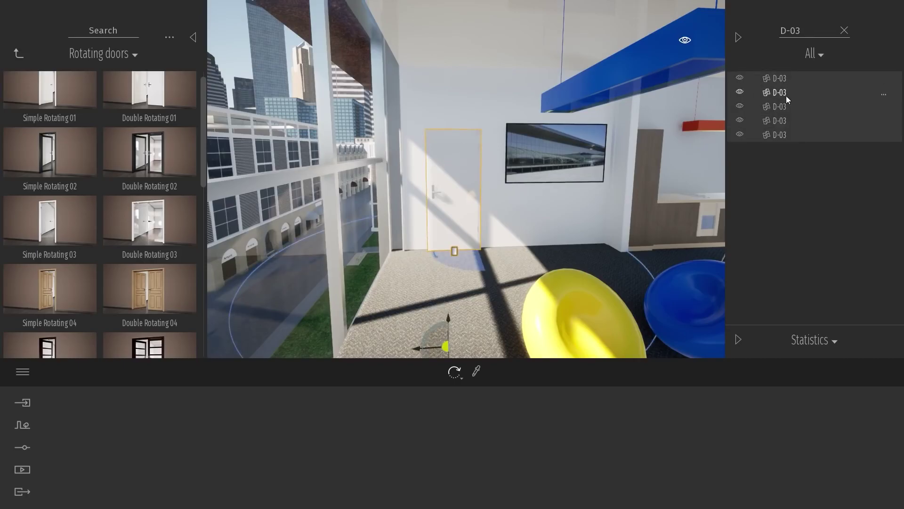
pyautogui.click(844, 31)
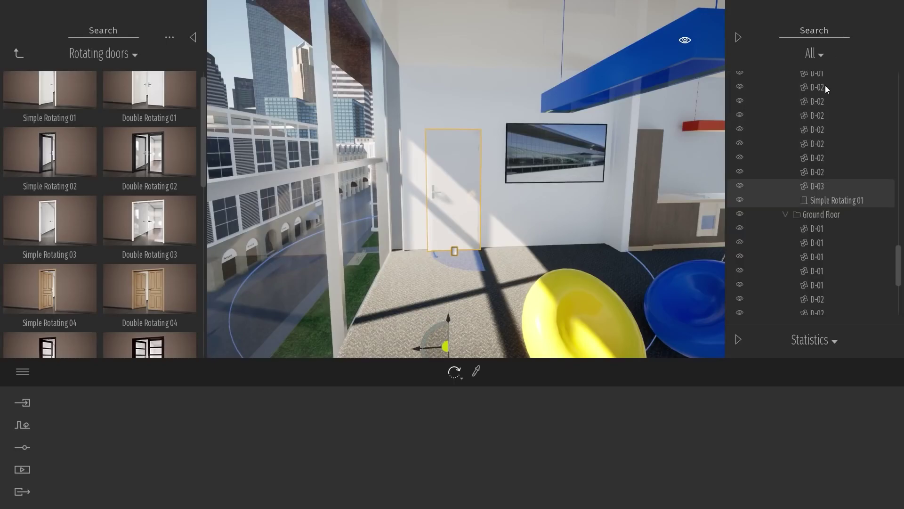
# Replace all the selected doors with the library door Simple Rotating 01.
pyautogui.rightClick(822, 187)
pyautogui.click(825, 395)
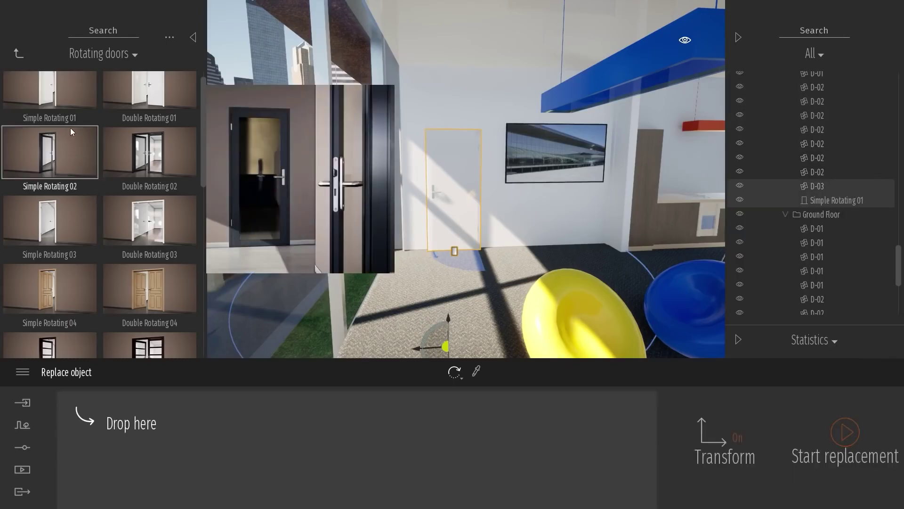
pyautogui.moveTo(66, 94); pyautogui.dragTo(136, 453)
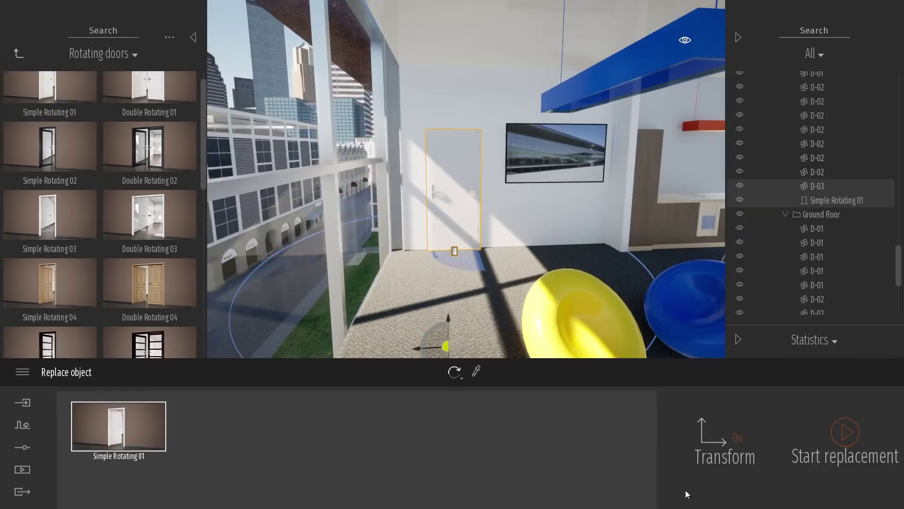
pyautogui.click(842, 439)
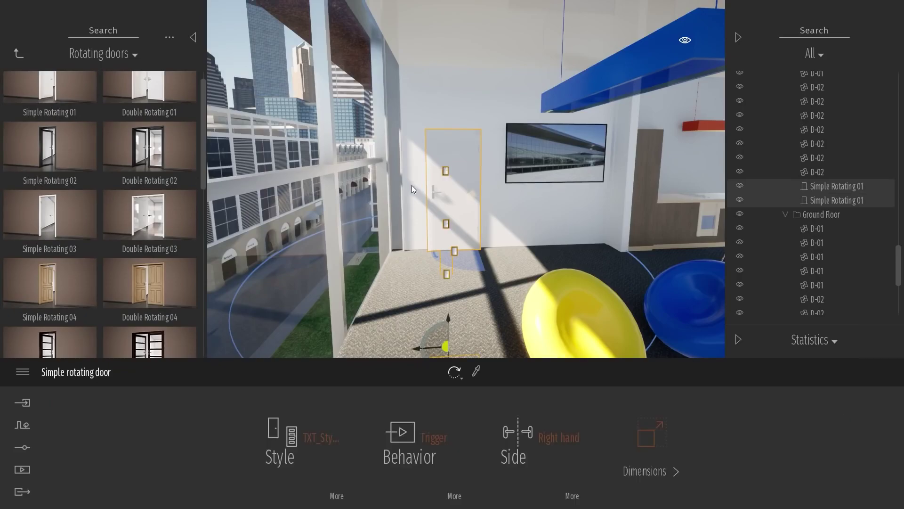
# Deselect the doors, look along the outside of the facade, and walk up to the replaced door to check its opening animation.
pyautogui.press('Escape')
pyautogui.press('a')
pyautogui.moveTo(412, 190); pyautogui.dragTo(508, 155, button='right')
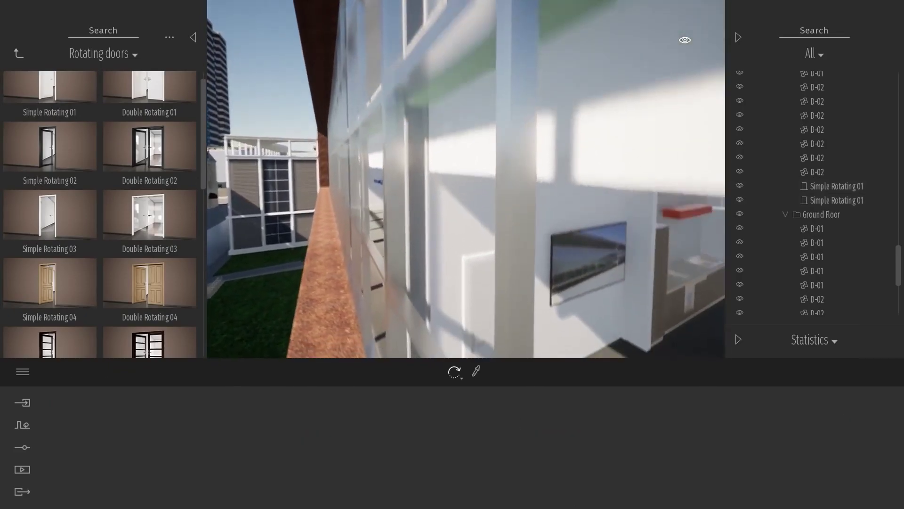
pyautogui.press('q')
pyautogui.press('d')
pyautogui.press('q')
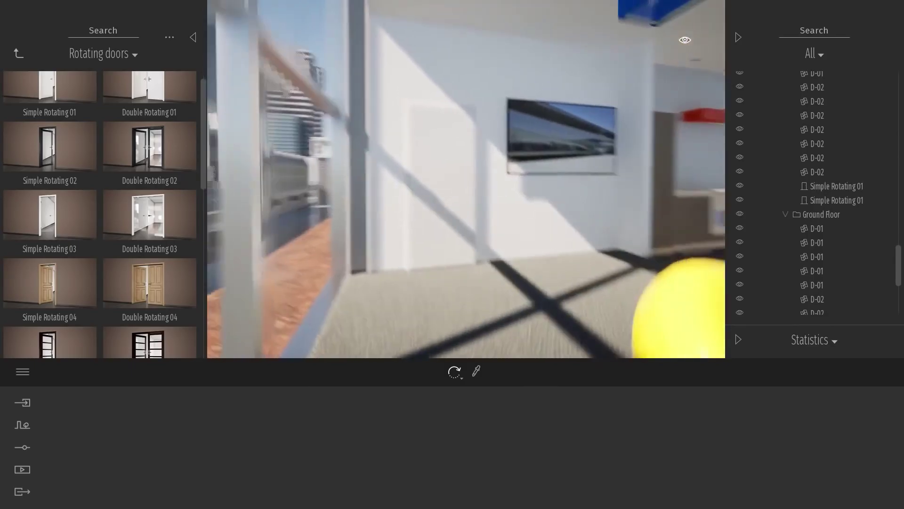
pyautogui.moveTo(430, 224); pyautogui.dragTo(403, 224, button='right')
pyautogui.press('w')
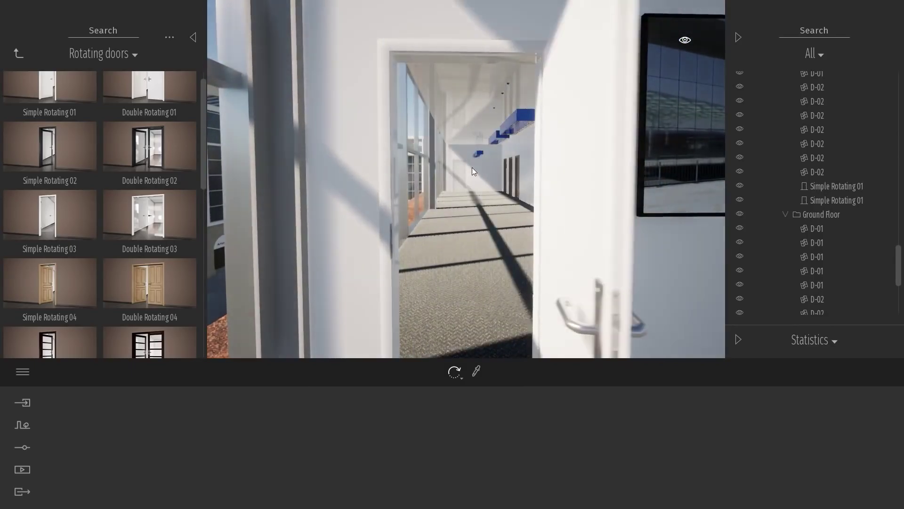
pyautogui.press('s')
# Find all Simple Rotating 01 doors in the scene hierarchy with "sim", select them together, and set their Side to Left hand.
pyautogui.click(817, 31)
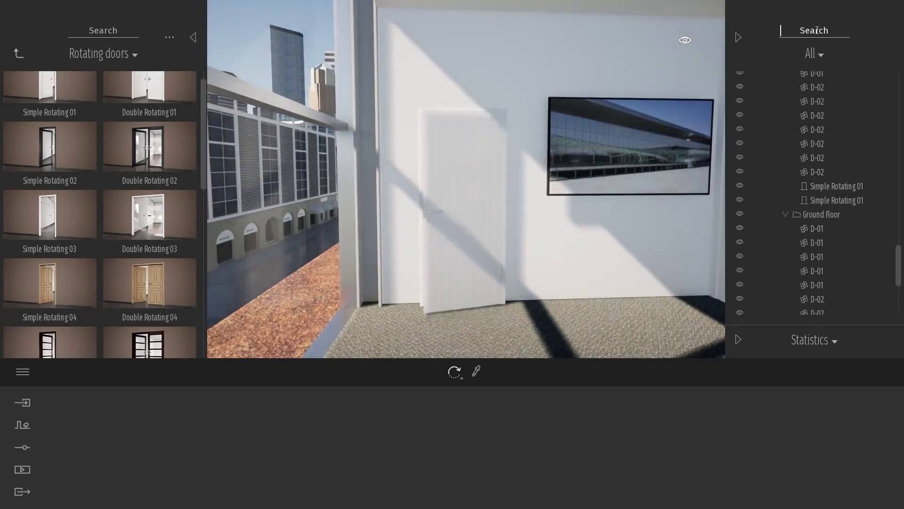
pyautogui.write('sim')
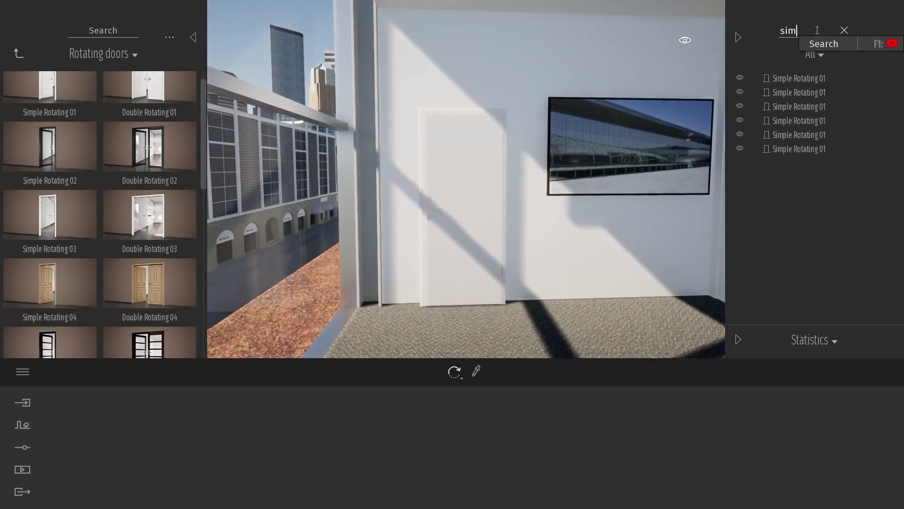
pyautogui.click(799, 78)
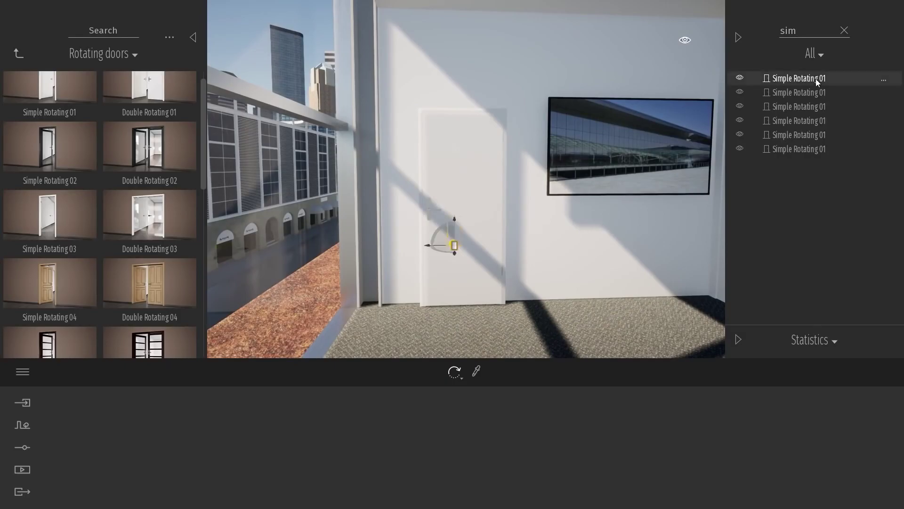
pyautogui.keyDown('shift'); pyautogui.click(809, 150); pyautogui.keyUp('shift')
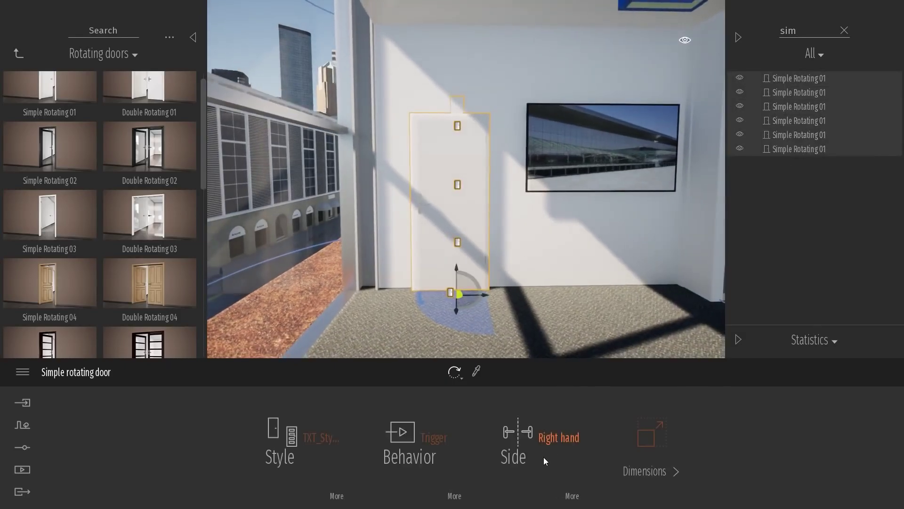
pyautogui.click(546, 443)
pyautogui.click(531, 397)
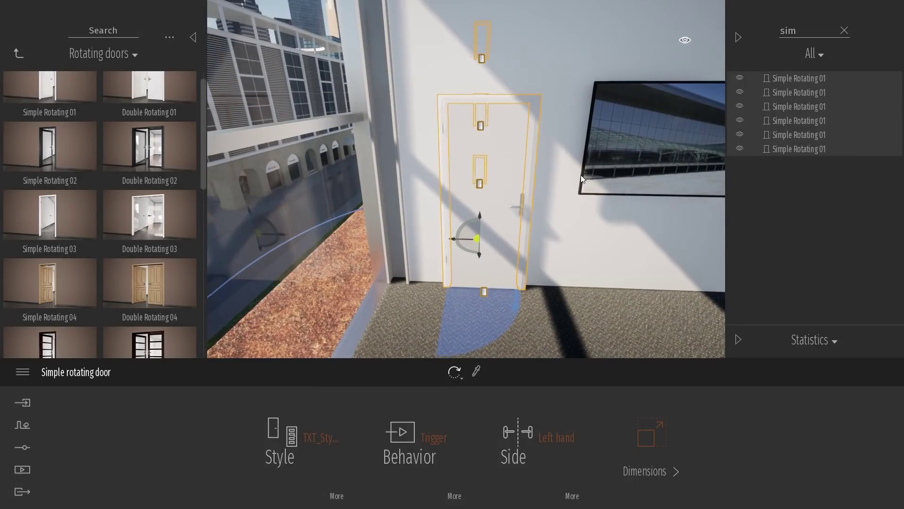
# Deselect the doors and back out of the room to view the glazed facade from outside.
pyautogui.press('Escape')
pyautogui.moveTo(510, 279); pyautogui.dragTo(579, 197, button='right')
pyautogui.press('s')
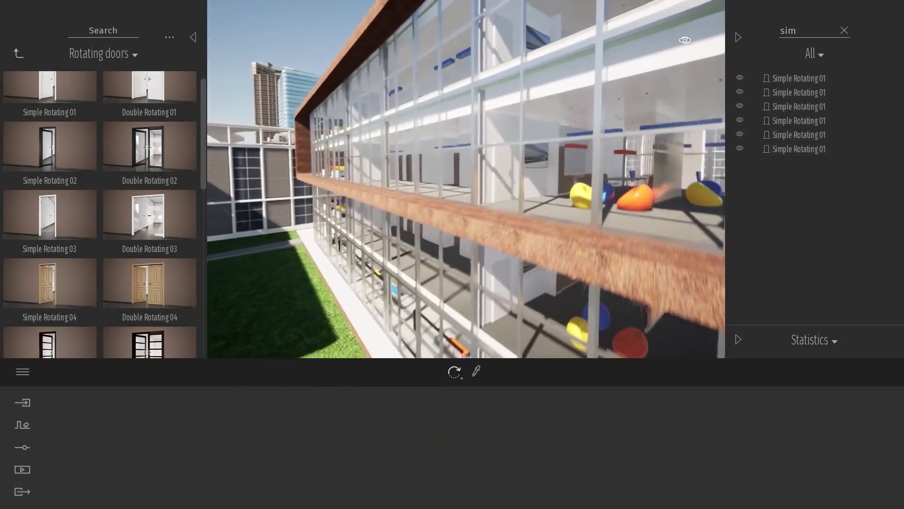